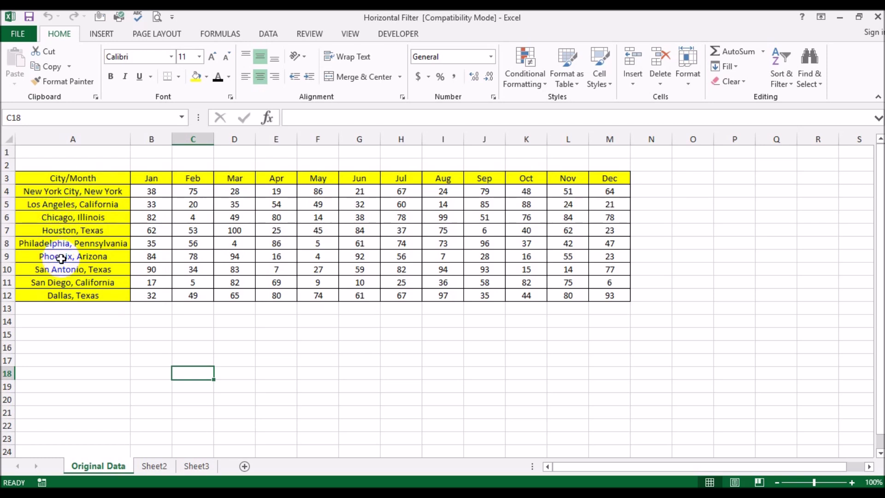
Step: Select the city names and New York City's Jan and Feb values in the Original Data table
{"action": "left_click", "coordinate": [60, 295]}
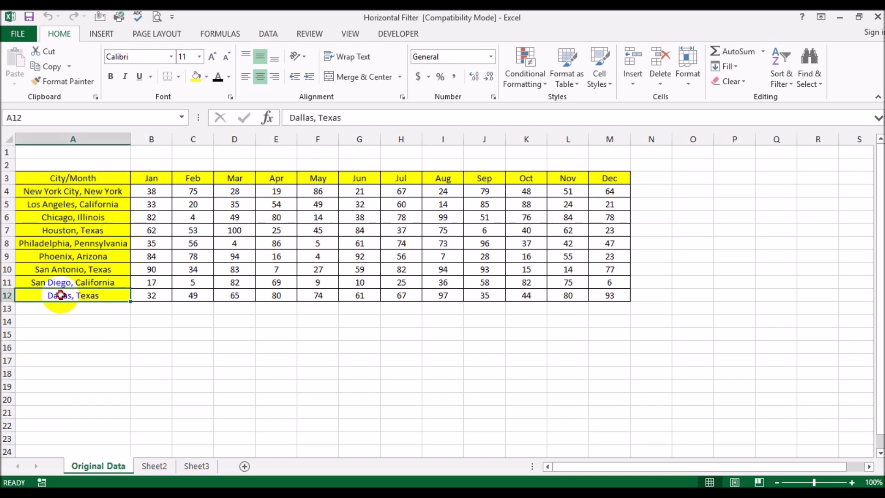
{"action": "left_click_drag", "start_coordinate": [62, 196], "coordinate": [70, 286]}
{"action": "left_click", "coordinate": [153, 192]}
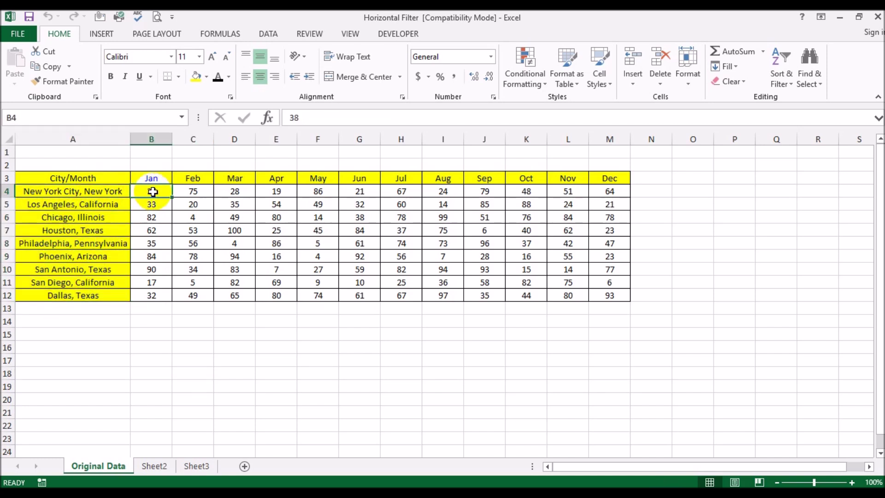
{"action": "left_click", "coordinate": [186, 192]}
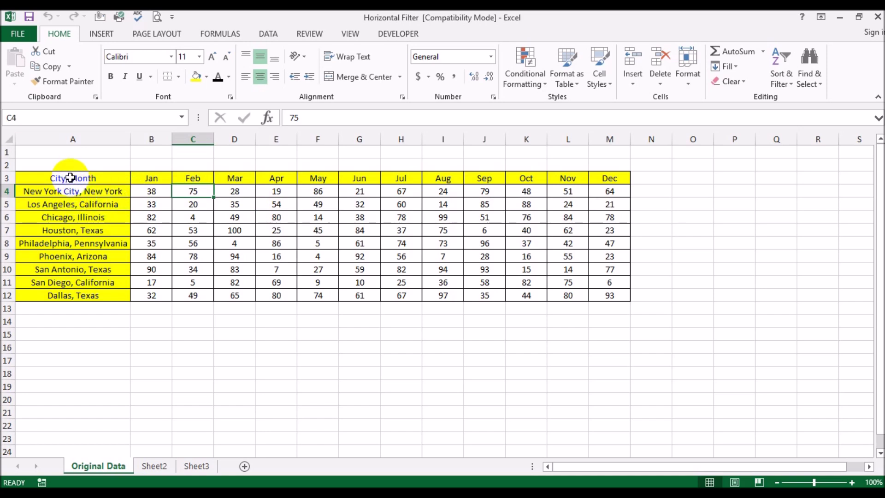
{"action": "left_click_drag", "start_coordinate": [72, 192], "coordinate": [81, 229]}
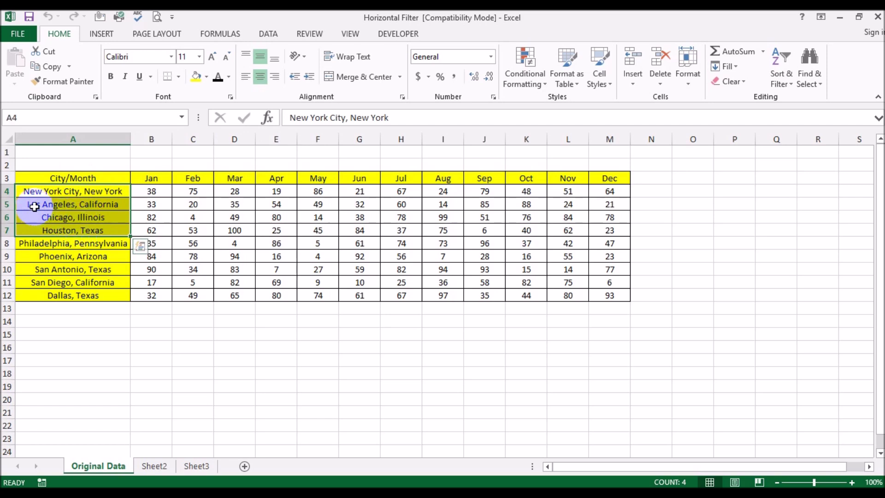
Step: Filter header row 3 to show only Chicago, Dallas, Houston and Los Angeles
{"action": "left_click", "coordinate": [7, 178]}
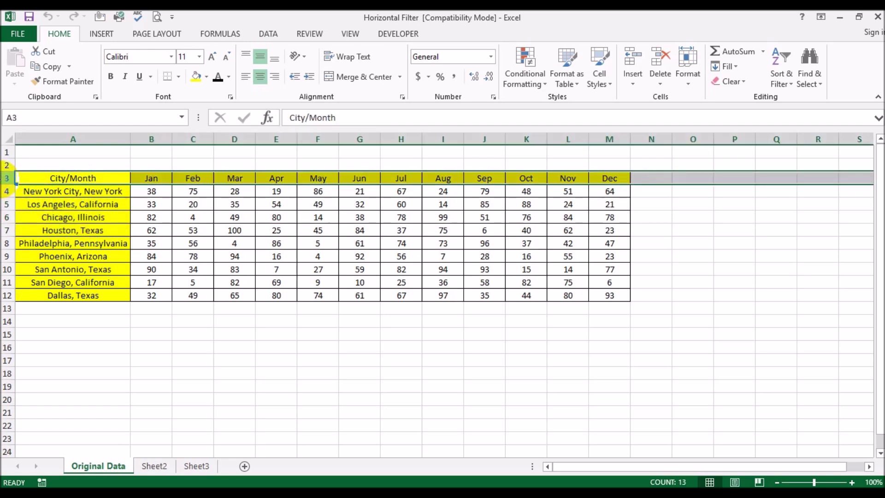
{"action": "left_click", "coordinate": [267, 37]}
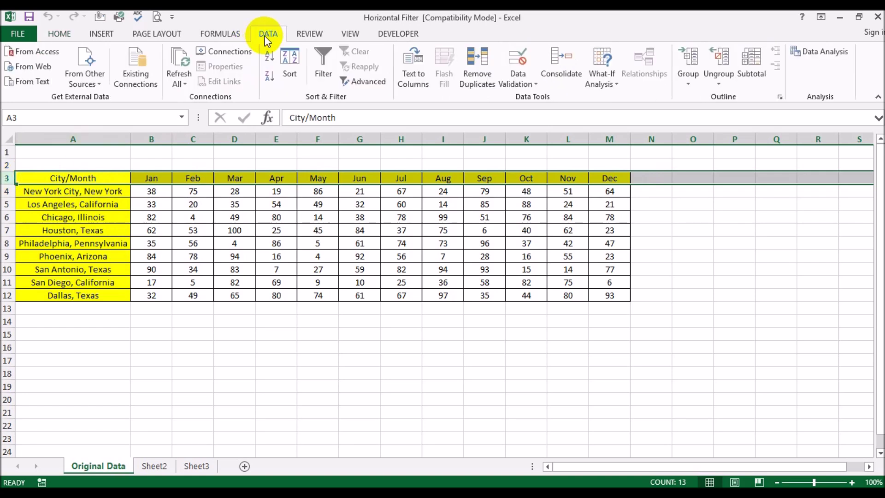
{"action": "left_click", "coordinate": [324, 53]}
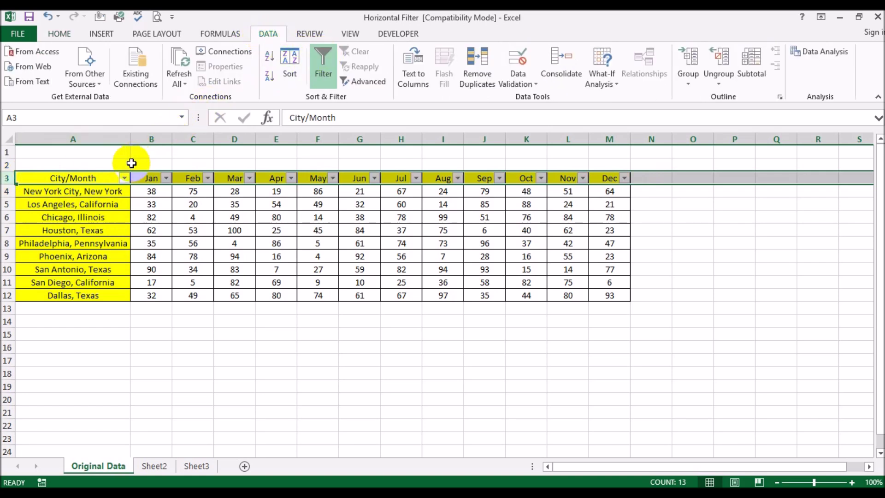
{"action": "left_click", "coordinate": [124, 178]}
{"action": "left_click", "coordinate": [38, 304]}
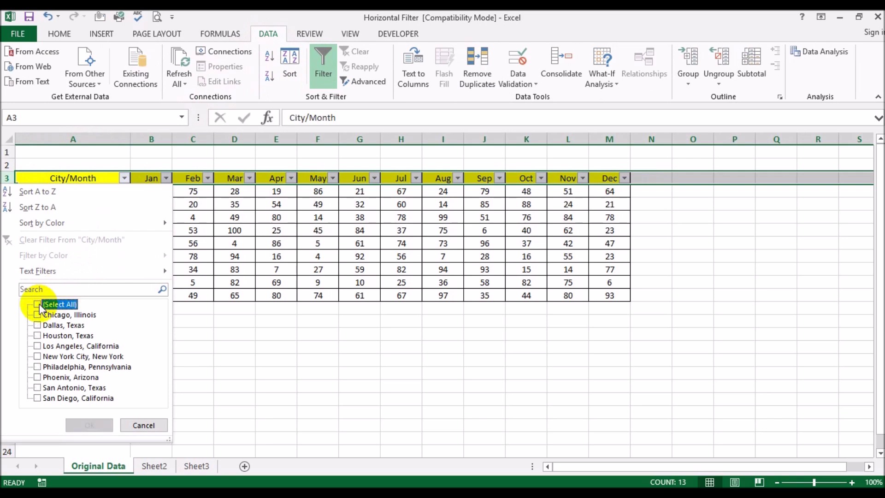
{"action": "left_click", "coordinate": [38, 315]}
{"action": "left_click", "coordinate": [38, 325]}
{"action": "left_click", "coordinate": [38, 336]}
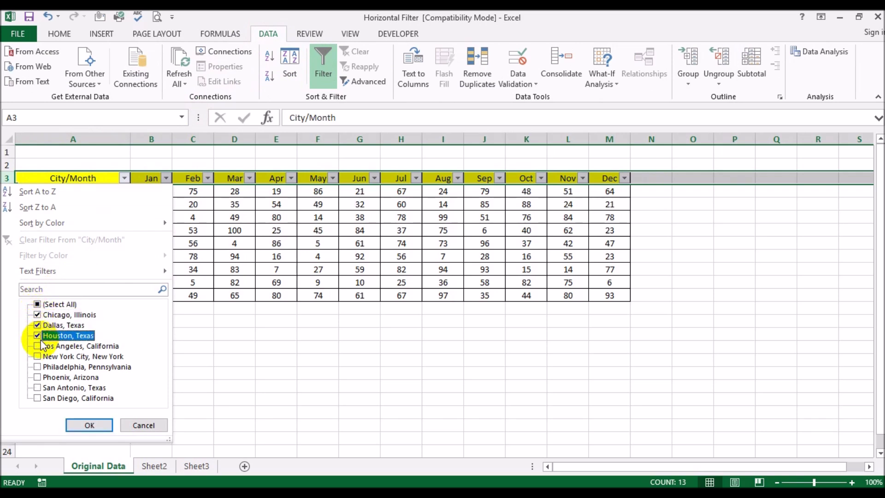
{"action": "left_click", "coordinate": [38, 346]}
{"action": "left_click", "coordinate": [104, 429]}
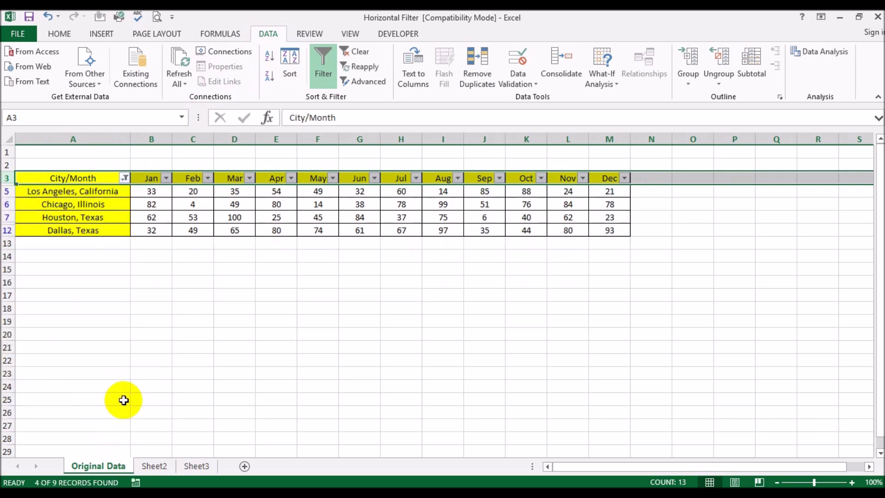
{"action": "left_click", "coordinate": [139, 383]}
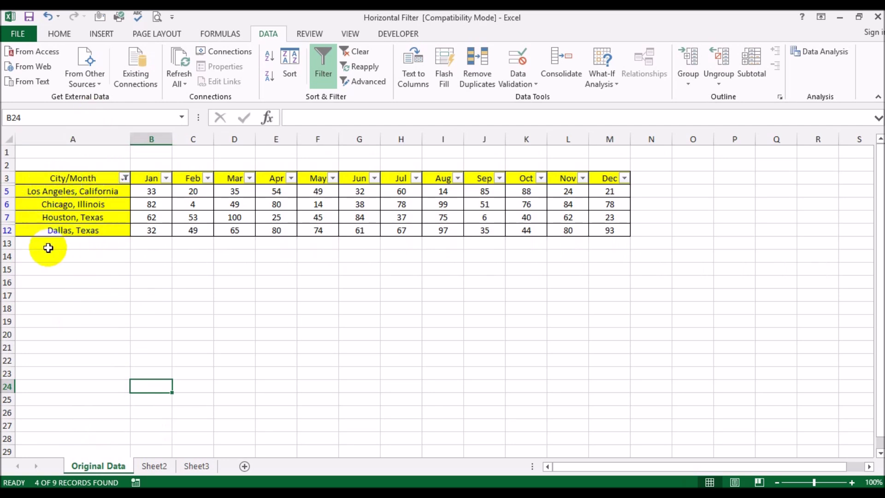
Step: Show all cities again and turn filtering off
{"action": "left_click", "coordinate": [124, 178]}
{"action": "left_click", "coordinate": [60, 304]}
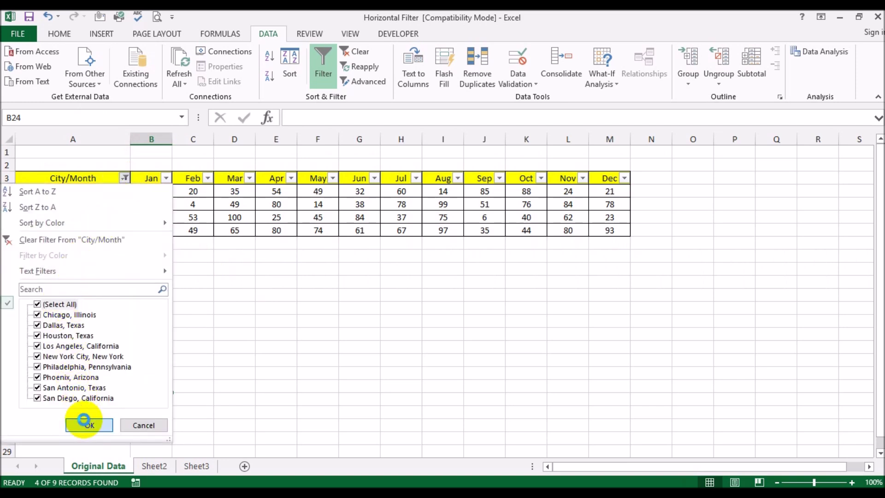
{"action": "left_click", "coordinate": [89, 425]}
{"action": "left_click", "coordinate": [328, 76]}
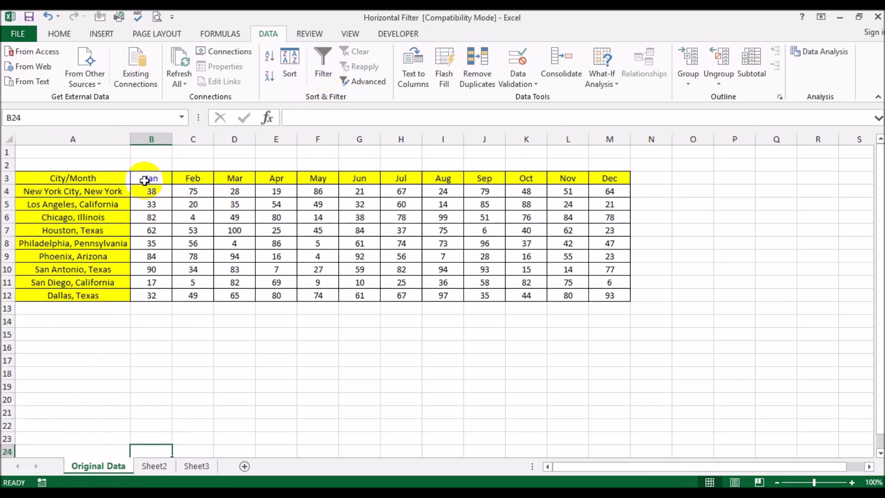
Step: Select the whole table including headers and copy it
{"action": "left_click_drag", "start_coordinate": [151, 178], "coordinate": [235, 291]}
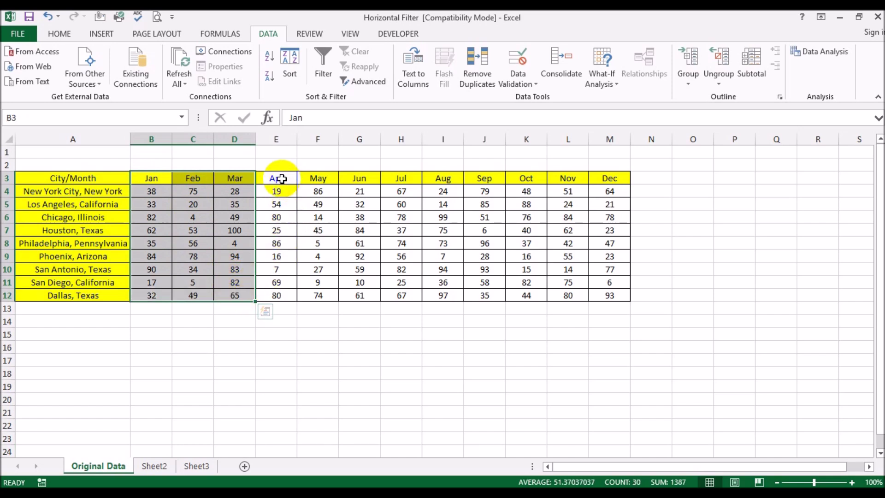
{"action": "left_click_drag", "start_coordinate": [277, 179], "coordinate": [616, 293]}
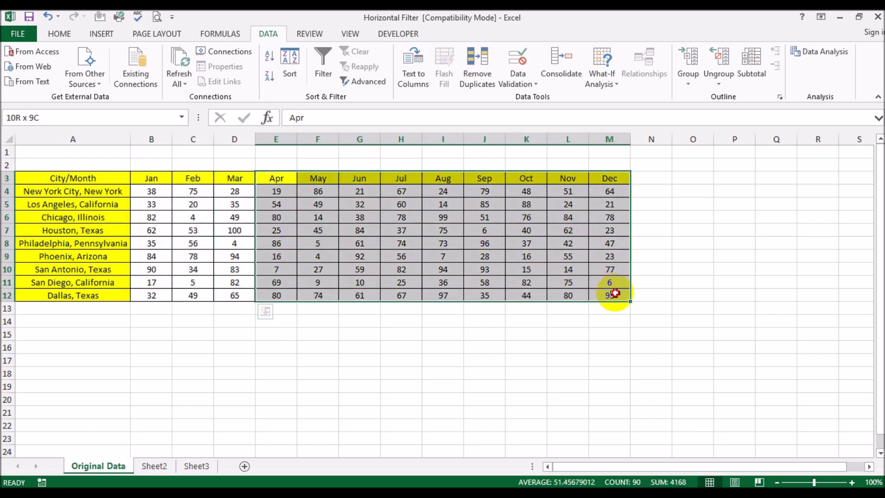
{"action": "left_click_drag", "start_coordinate": [151, 179], "coordinate": [235, 293]}
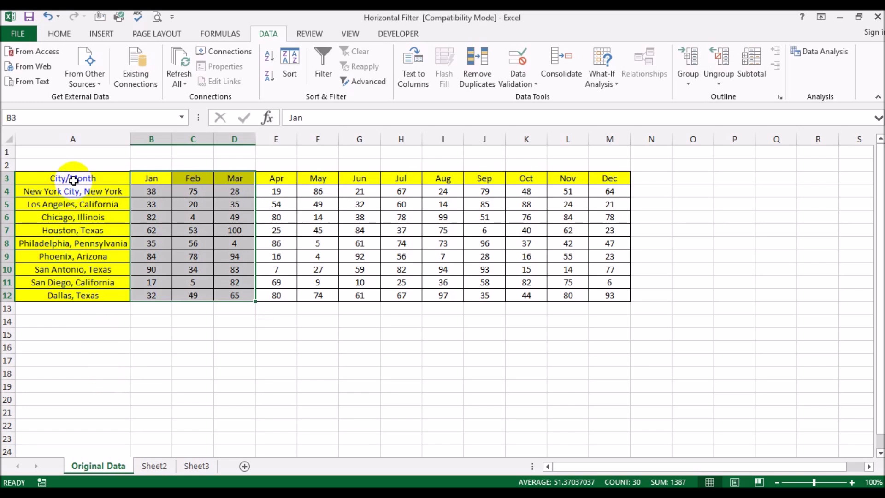
{"action": "left_click_drag", "start_coordinate": [70, 178], "coordinate": [603, 295]}
{"action": "left_click", "coordinate": [62, 34]}
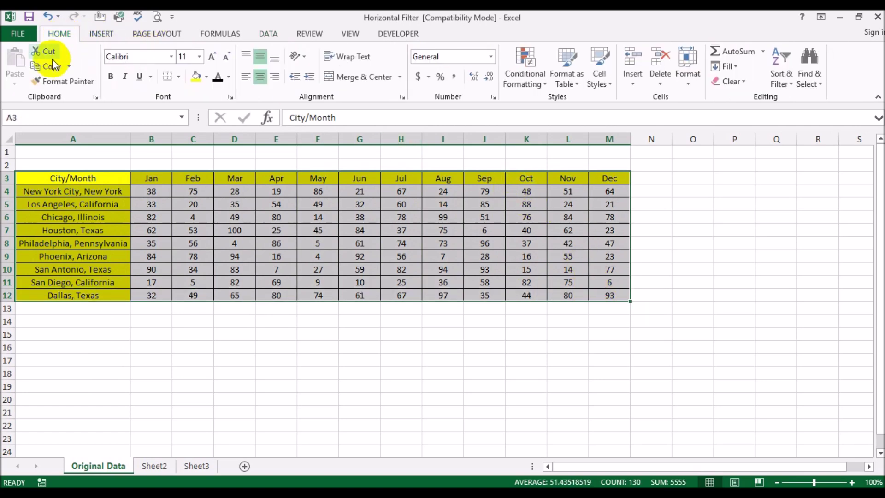
{"action": "left_click", "coordinate": [48, 66]}
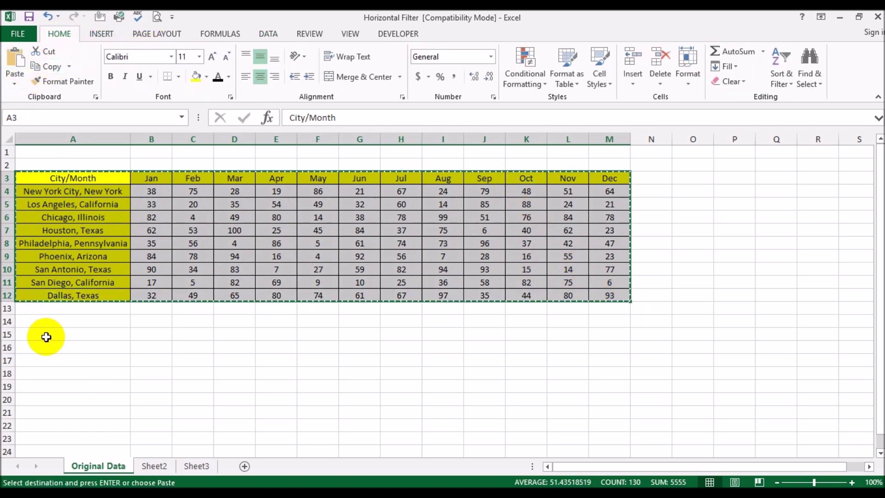
Step: Paste the table at A15 as transposed values only
{"action": "left_click", "coordinate": [43, 334]}
{"action": "left_click", "coordinate": [15, 84]}
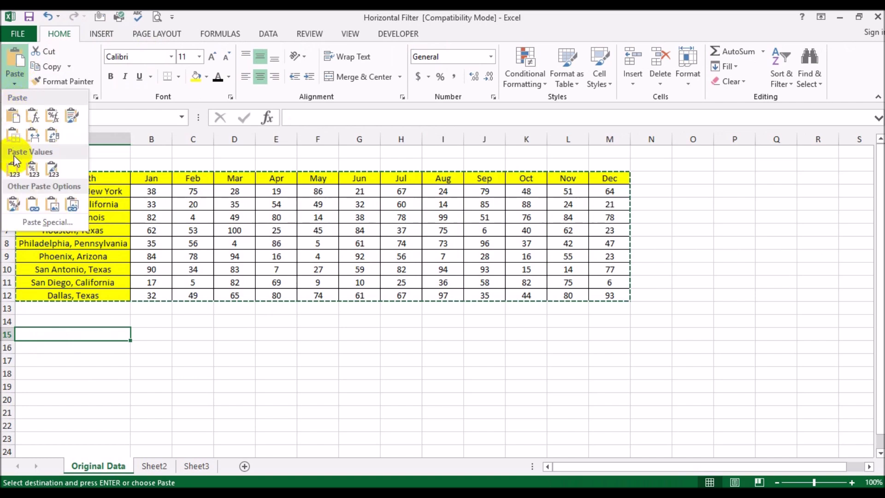
{"action": "left_click", "coordinate": [46, 221]}
{"action": "left_click", "coordinate": [489, 193]}
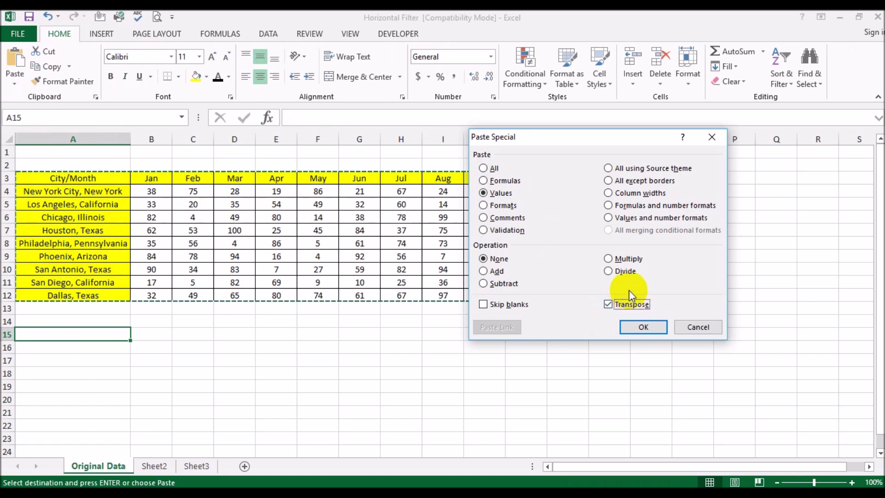
{"action": "left_click", "coordinate": [647, 325]}
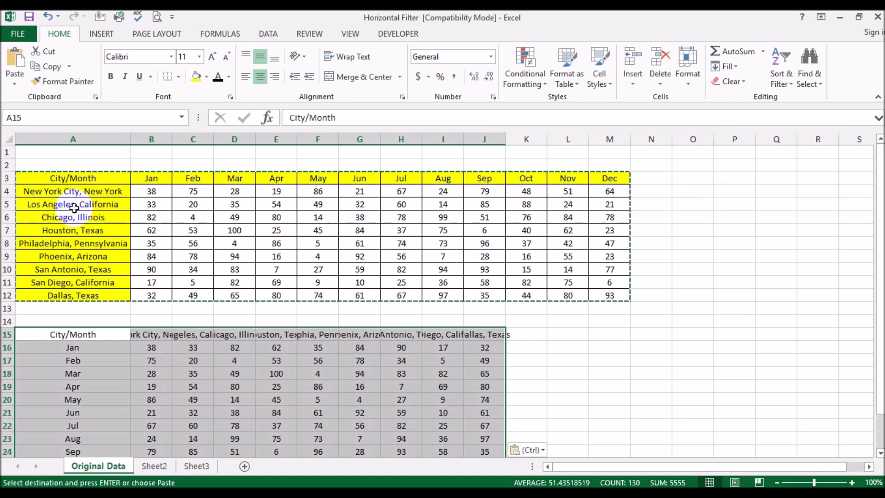
Step: Delete the pasted transposed copy and switch to the empty Sheet2
{"action": "scroll", "coordinate": [639, 340], "scroll_direction": "down", "scroll_amount": 2}
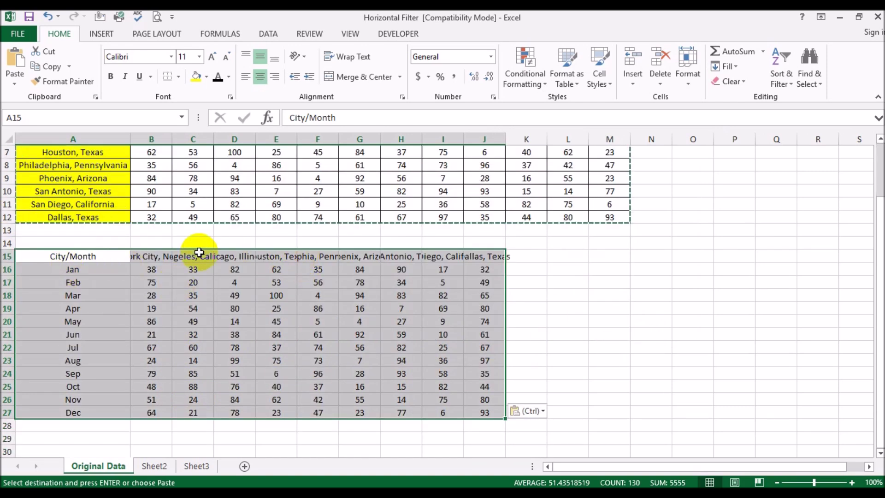
{"action": "scroll", "coordinate": [112, 140], "scroll_direction": "up", "scroll_amount": 2}
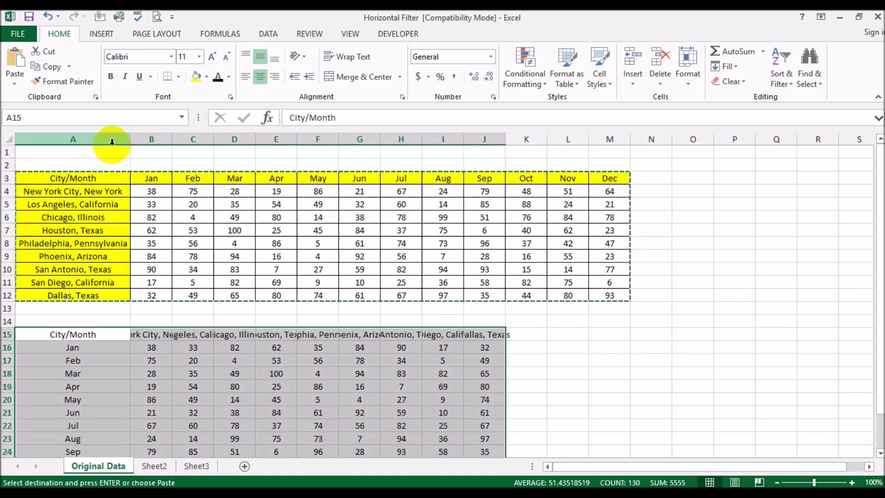
{"action": "scroll", "coordinate": [132, 203], "scroll_direction": "down", "scroll_amount": 2}
{"action": "scroll", "coordinate": [152, 188], "scroll_direction": "up", "scroll_amount": 2}
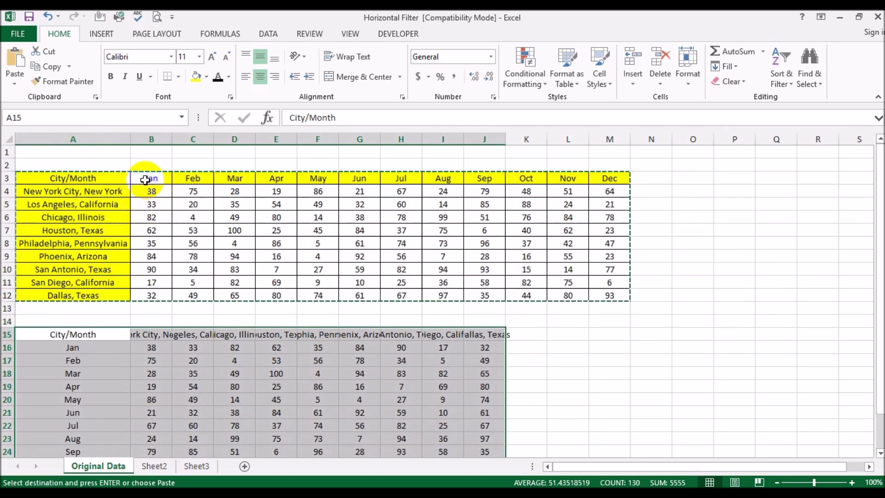
{"action": "scroll", "coordinate": [555, 199], "scroll_direction": "down", "scroll_amount": 2}
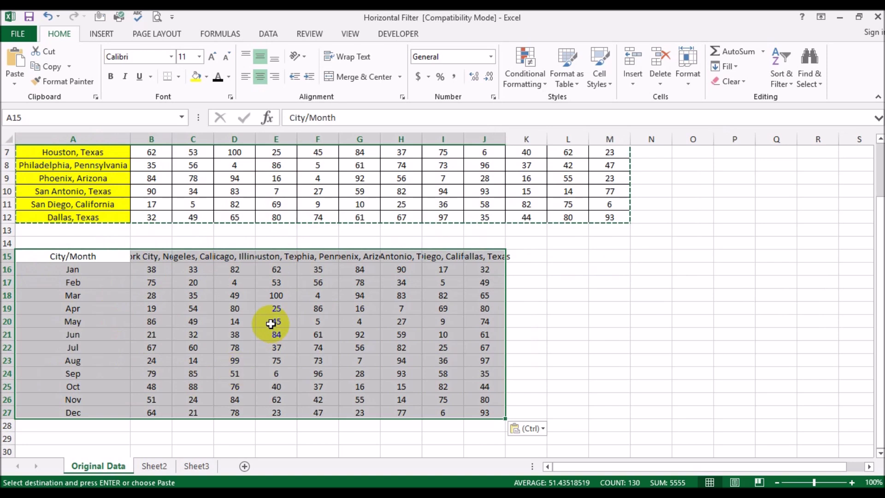
{"action": "key", "text": "Delete"}
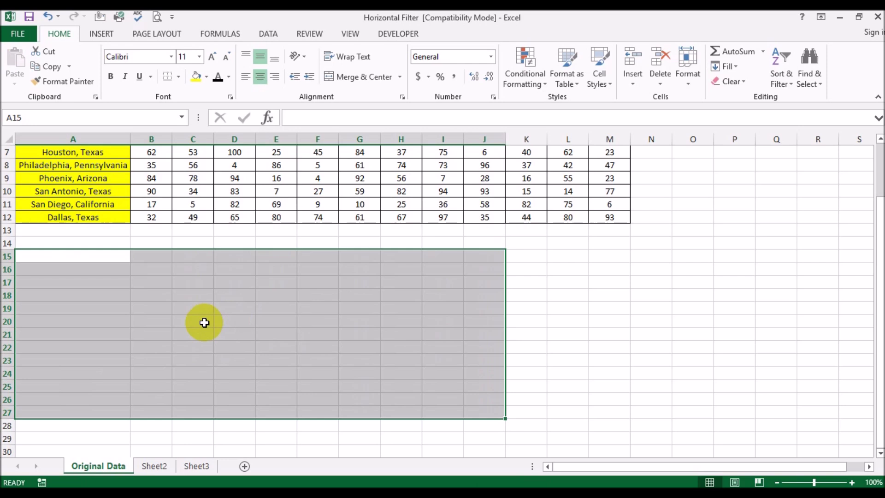
{"action": "left_click", "coordinate": [644, 294]}
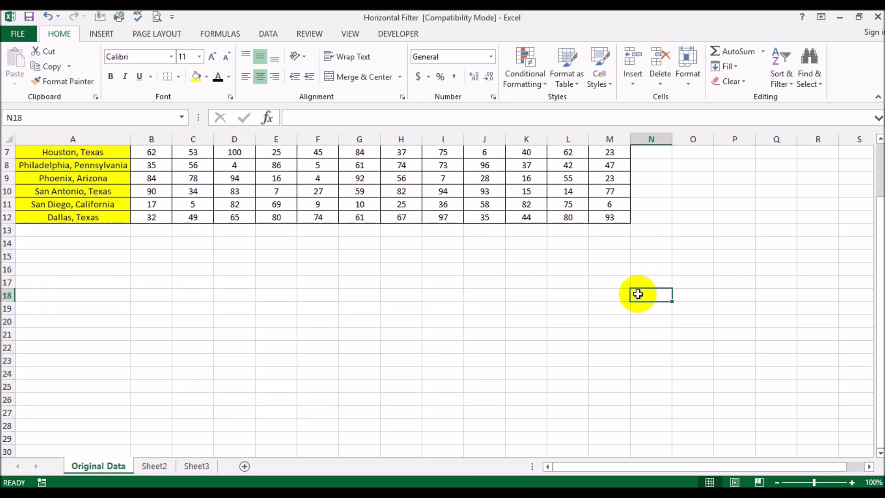
{"action": "scroll", "coordinate": [632, 292], "scroll_direction": "up", "scroll_amount": 2}
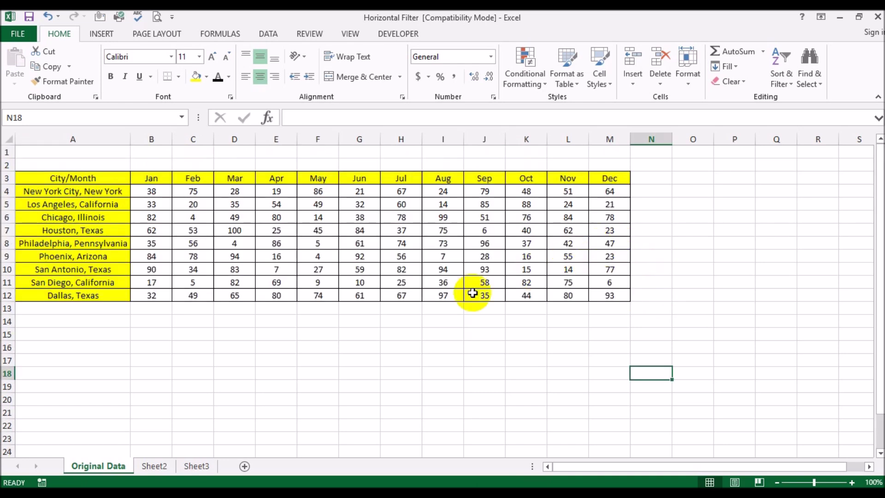
{"action": "left_click", "coordinate": [139, 466]}
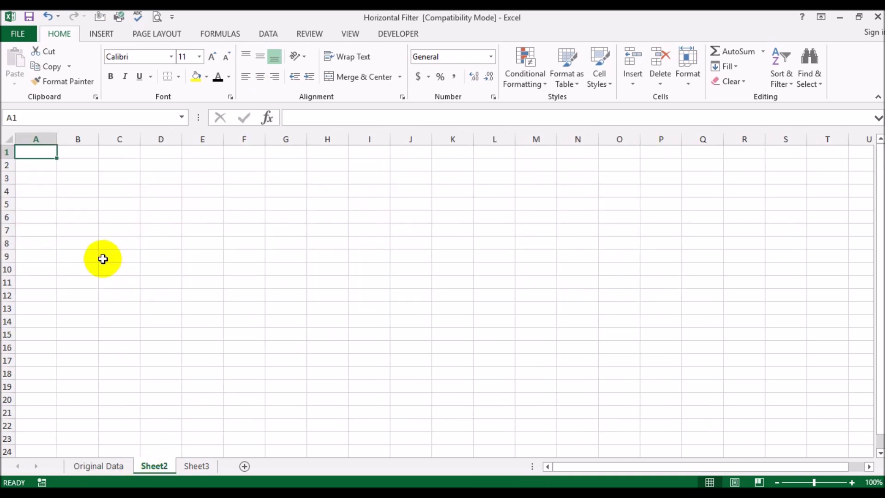
Step: In Sheet2 A3, start =INDEX( with 'Original Data'!$A$3:$M$12 as the lookup range
{"action": "left_click", "coordinate": [34, 181]}
{"action": "type", "text": "=in"}
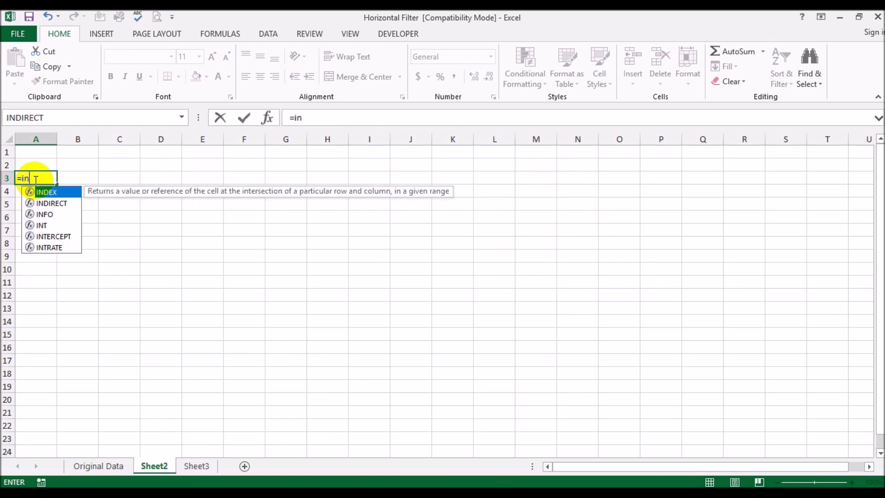
{"action": "type", "text": "dex("}
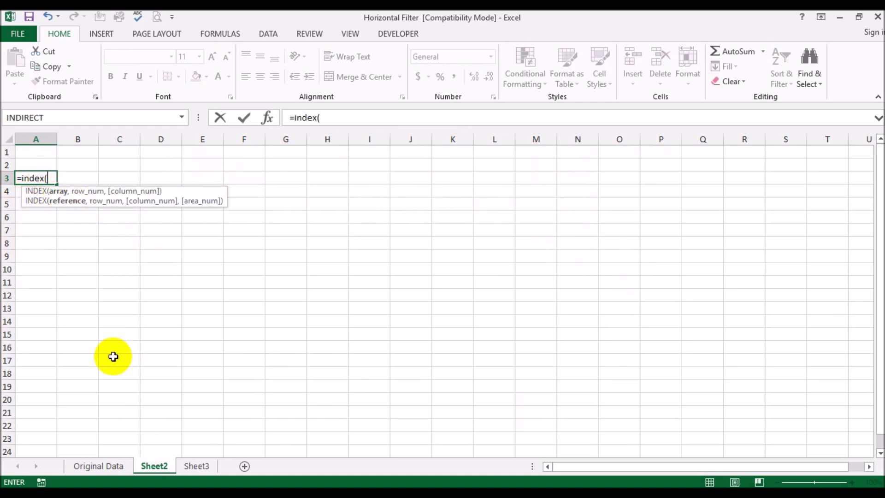
{"action": "left_click", "coordinate": [107, 466]}
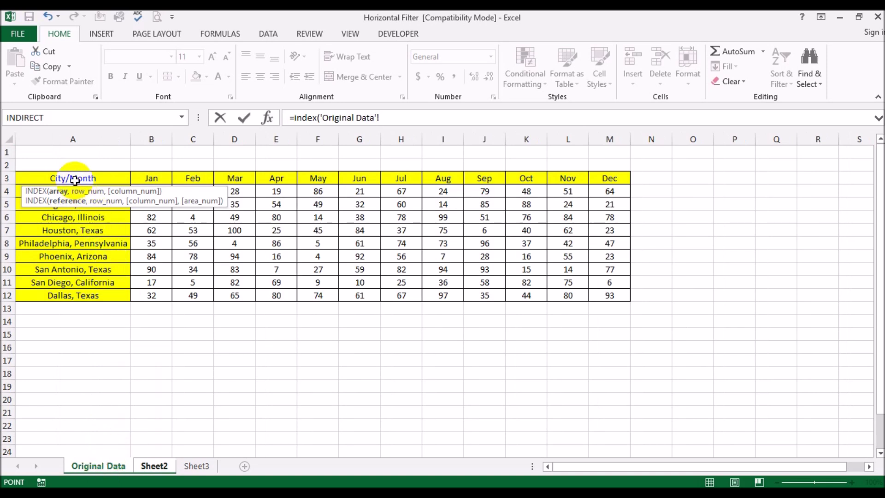
{"action": "left_click", "coordinate": [79, 176]}
{"action": "left_click_drag", "start_coordinate": [78, 175], "coordinate": [604, 295]}
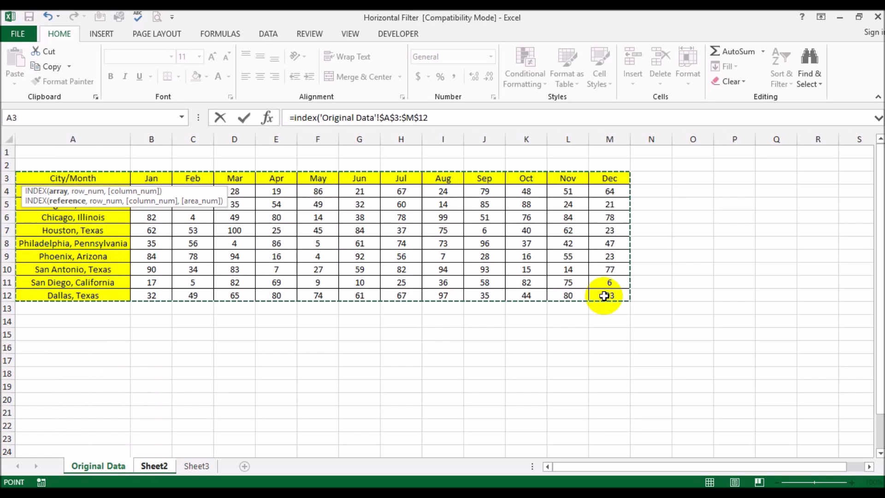
{"action": "type", "text": ","}
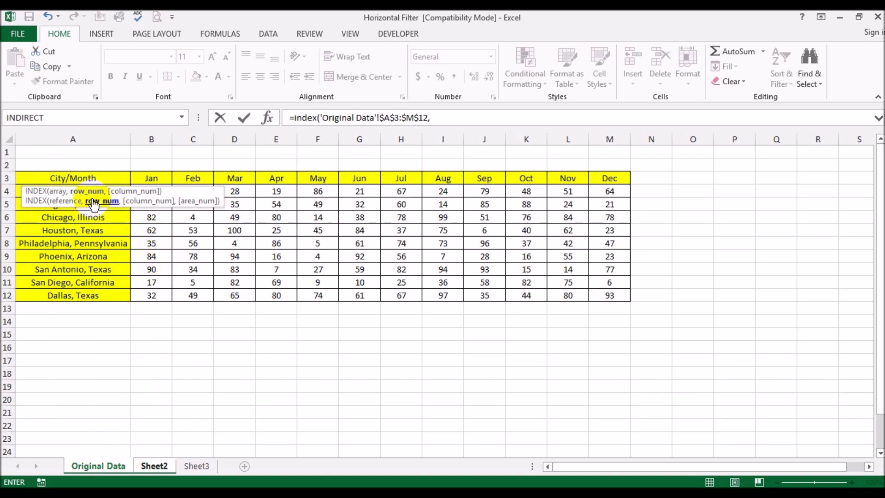
{"action": "left_click", "coordinate": [460, 119]}
Step: Add COLUMNS($A3:A3) as the INDEX row-number argument
{"action": "type", "text": "colu"}
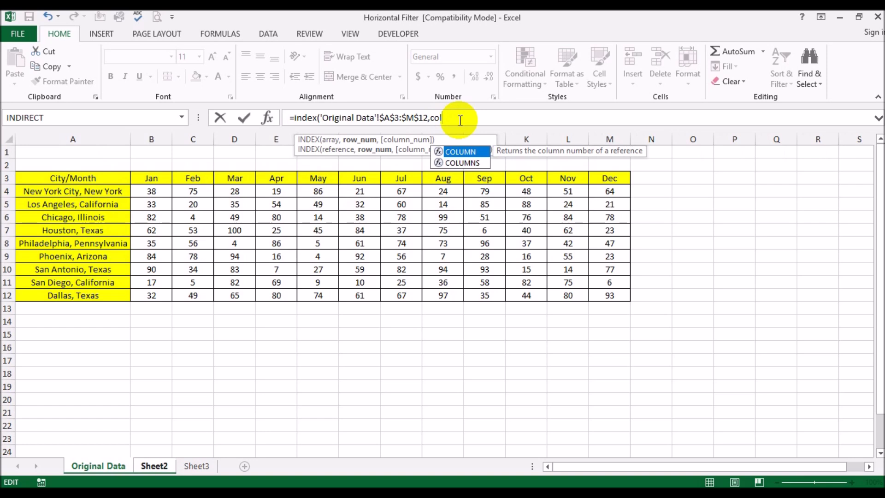
{"action": "left_click", "coordinate": [462, 163]}
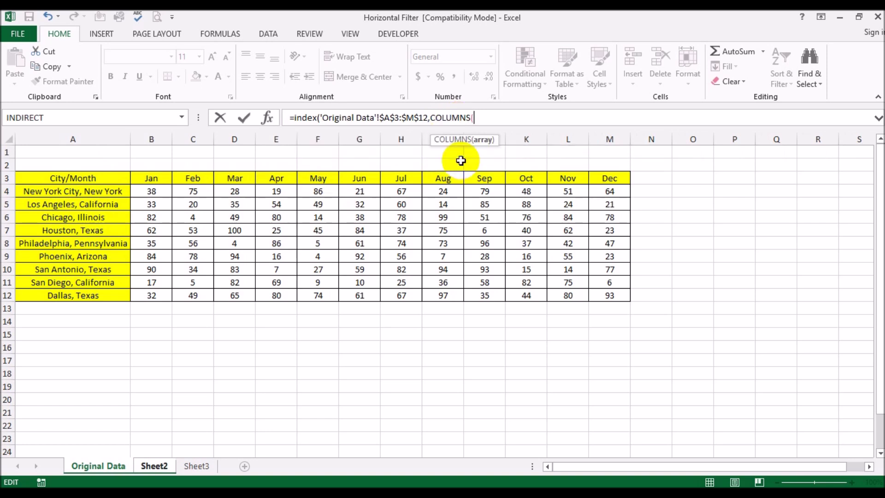
{"action": "type", "text": "A"}
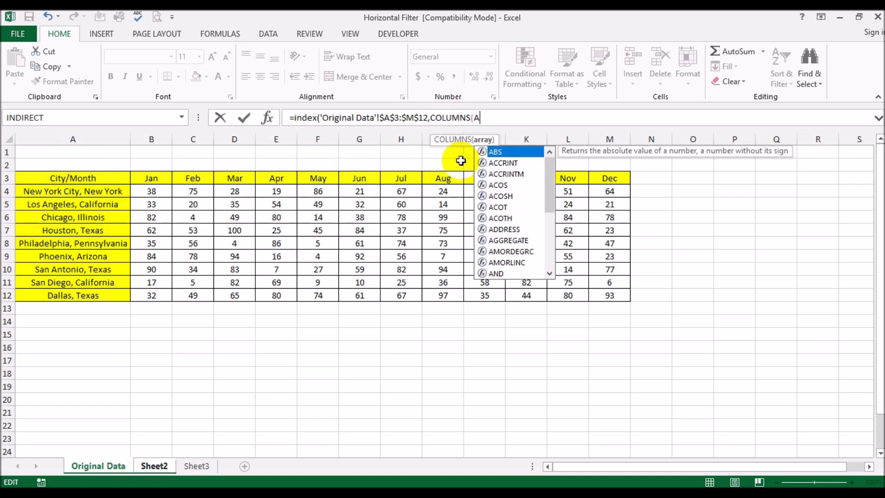
{"action": "type", "text": "3:A"}
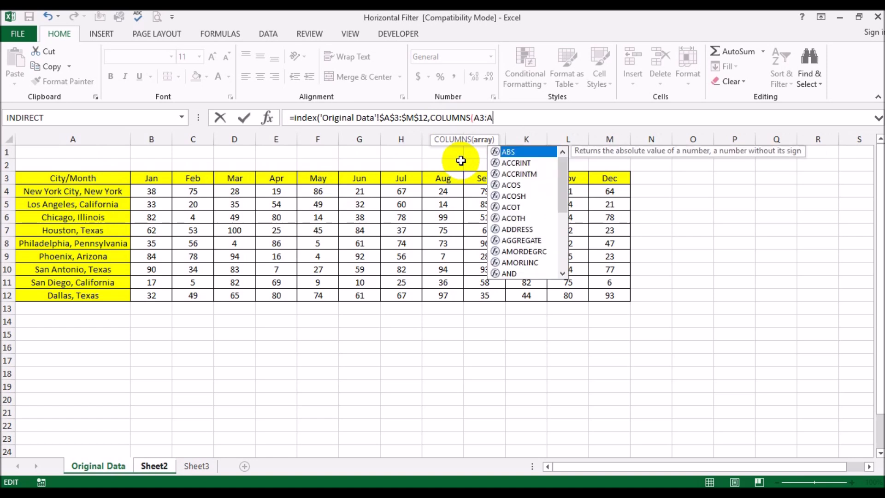
{"action": "type", "text": "3"}
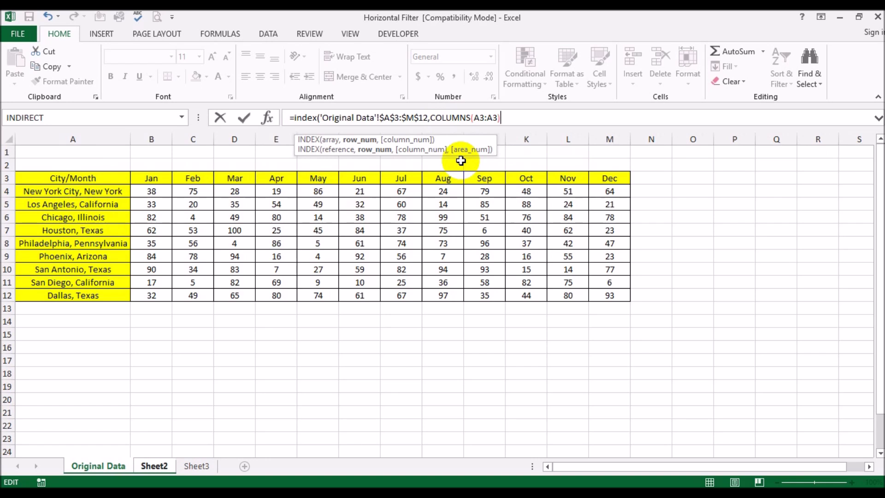
{"action": "left_click", "coordinate": [474, 115]}
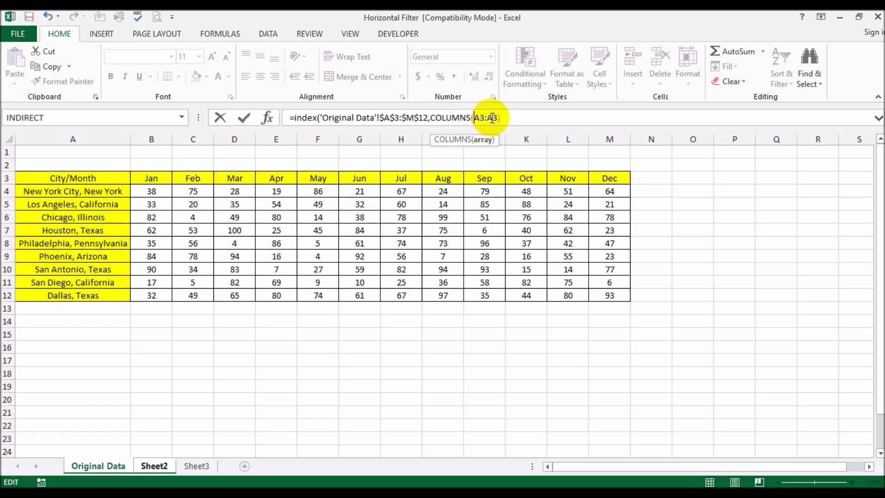
{"action": "left_click", "coordinate": [529, 118]}
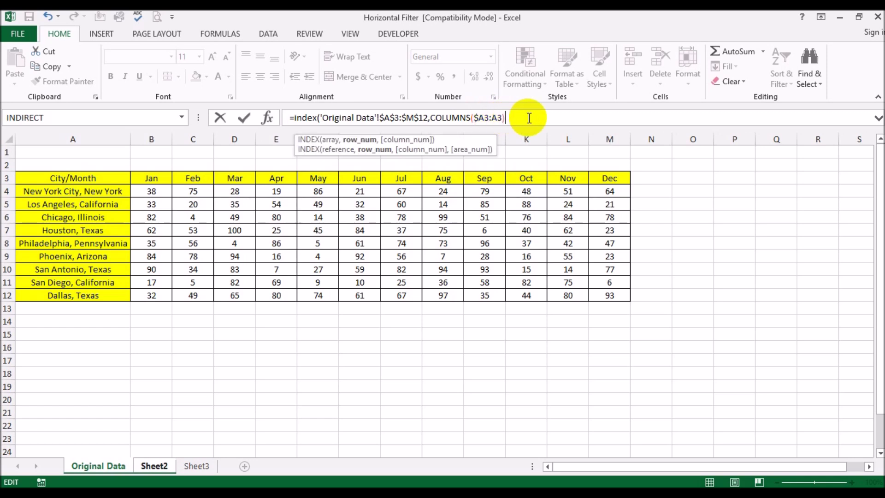
Step: Add ROWS($A$3:$A3) as the column-number argument and close the bracket
{"action": "type", "text": ","}
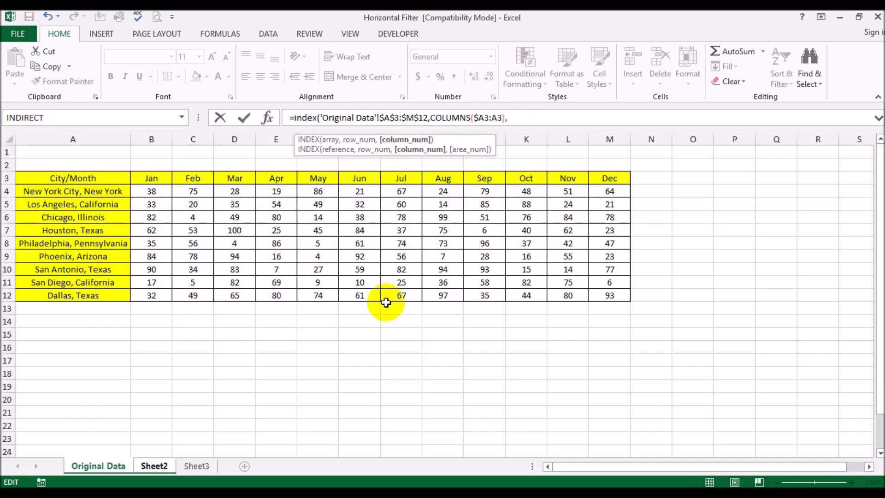
{"action": "type", "text": "rows("}
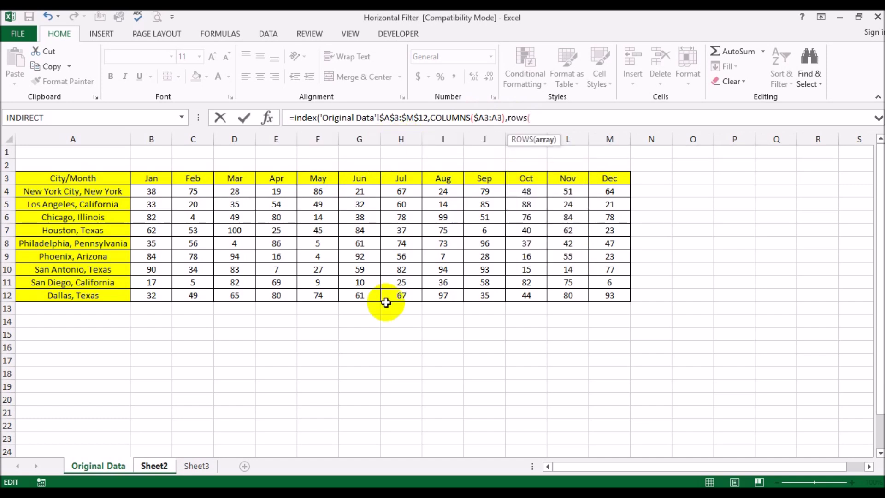
{"action": "type", "text": "A3:A3"}
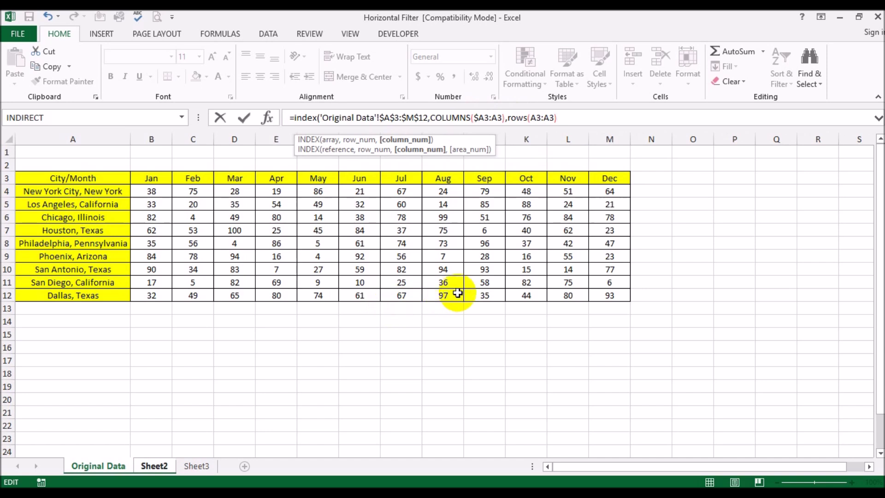
{"action": "left_click", "coordinate": [536, 118]}
{"action": "key", "text": "F4"}
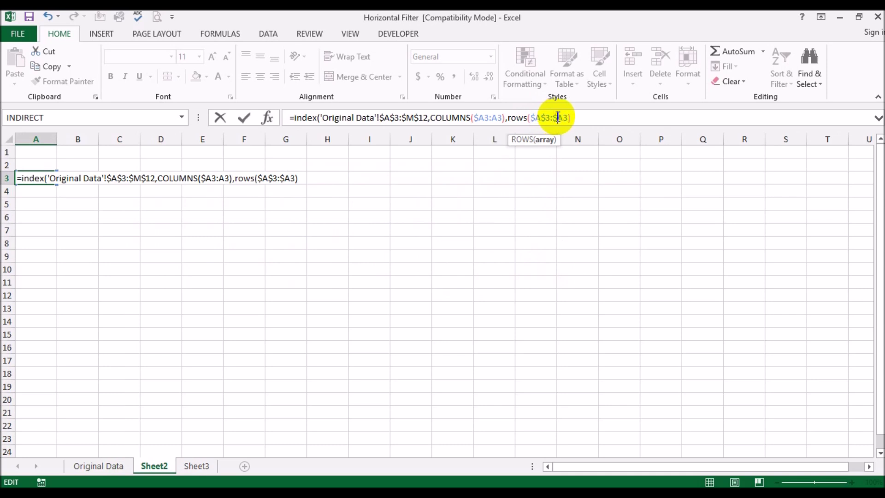
{"action": "left_click", "coordinate": [581, 116]}
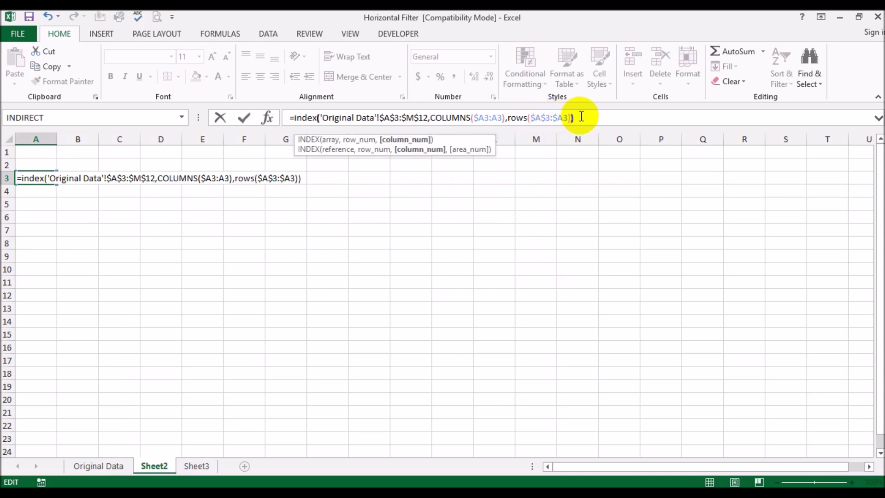
Step: Enter the formula in A3, fit column A, and compare with the Original Data sheet
{"action": "key", "text": "Return"}
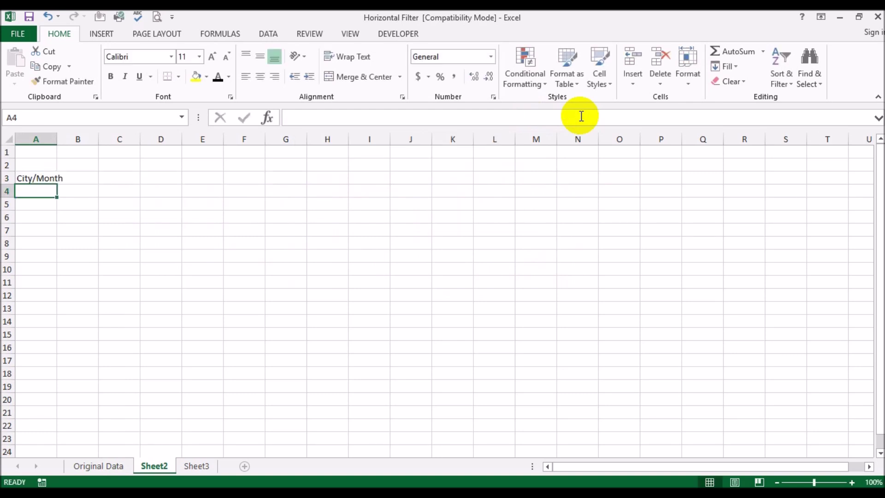
{"action": "double_click", "coordinate": [55, 139]}
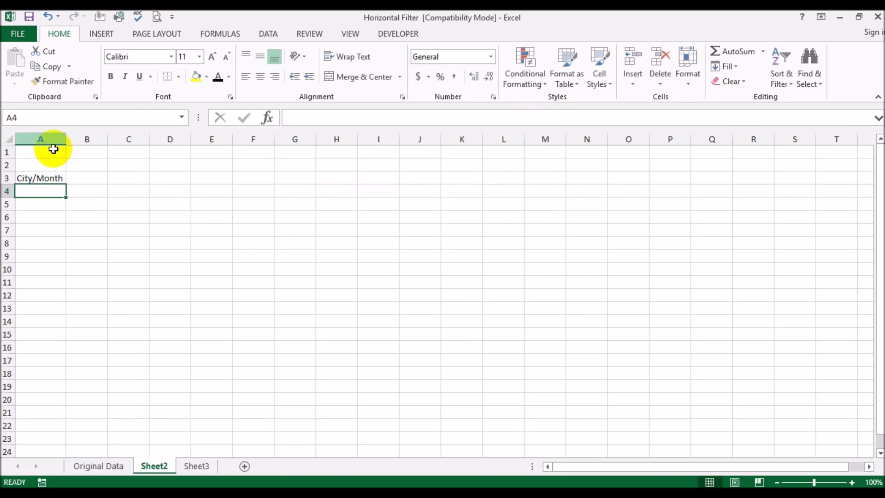
{"action": "left_click", "coordinate": [95, 466]}
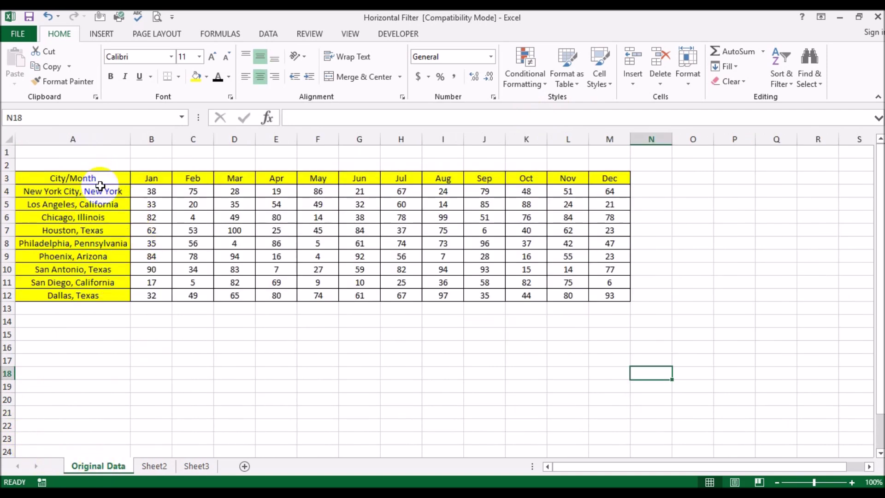
{"action": "left_click", "coordinate": [149, 466]}
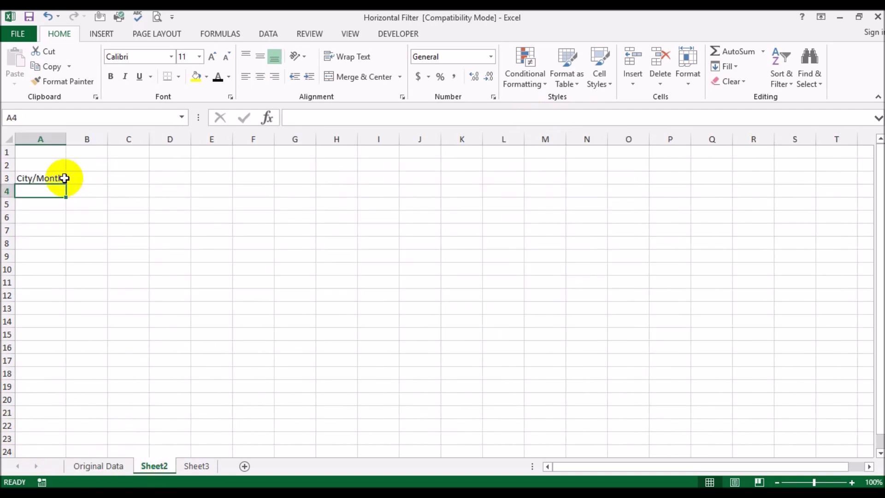
{"action": "left_click", "coordinate": [98, 466]}
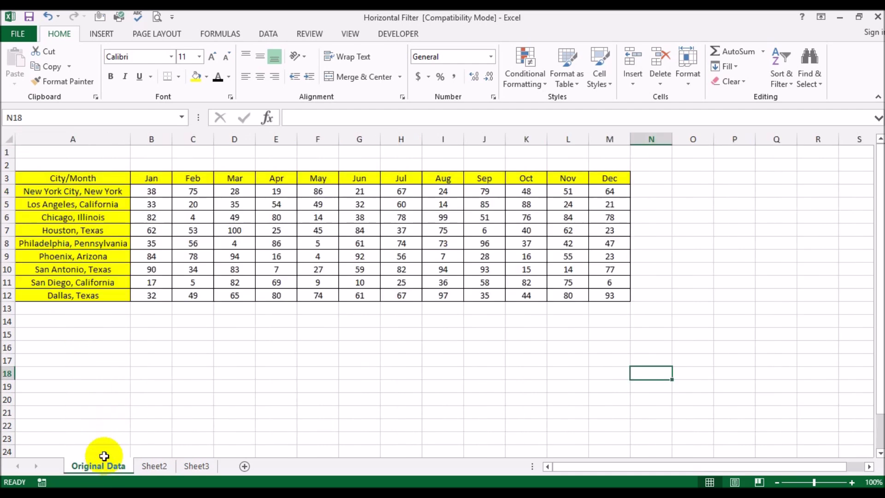
{"action": "left_click", "coordinate": [154, 466]}
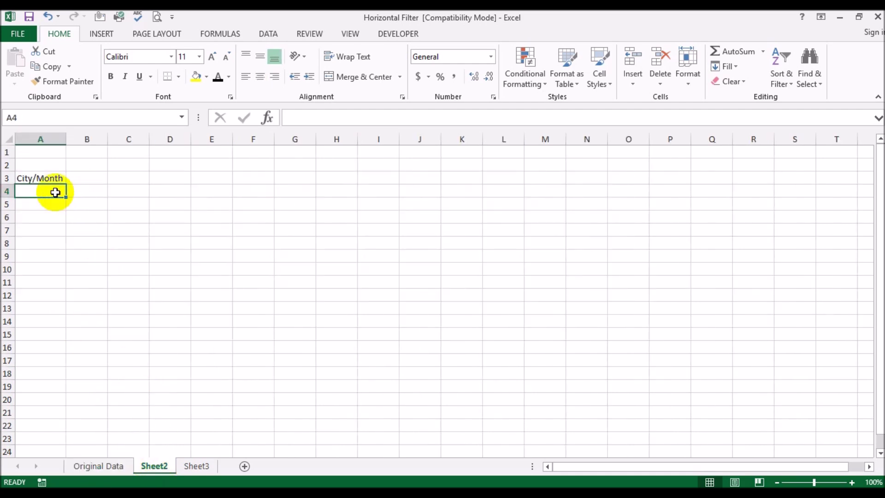
Step: Fill A3 across to J3, autofit all columns, then fill A3:J3 down to row 15
{"action": "left_click", "coordinate": [59, 178]}
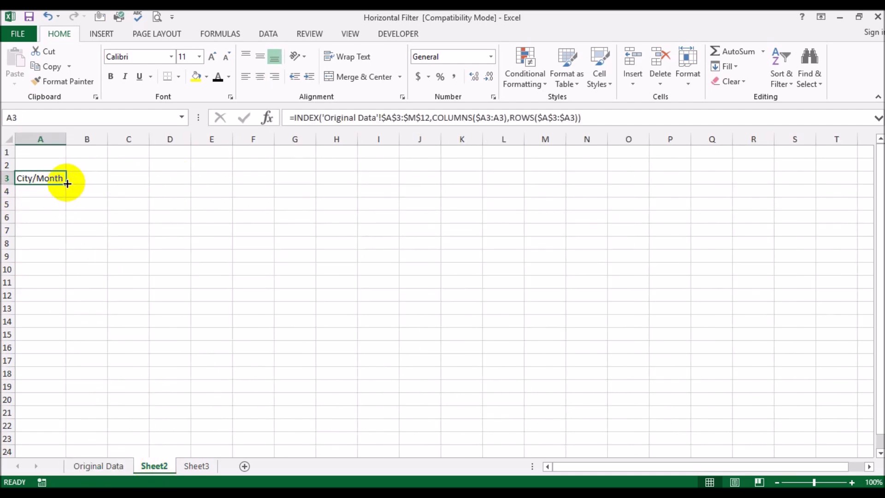
{"action": "left_click_drag", "start_coordinate": [64, 182], "coordinate": [421, 182]}
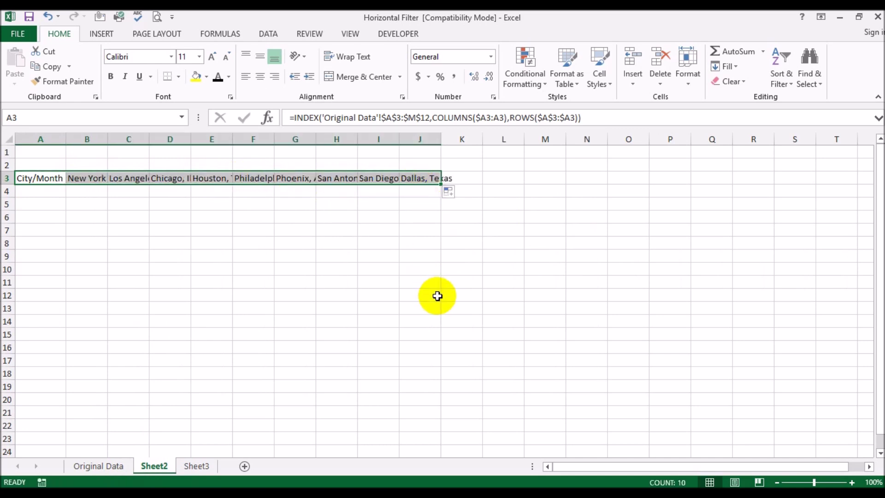
{"action": "left_click", "coordinate": [9, 138]}
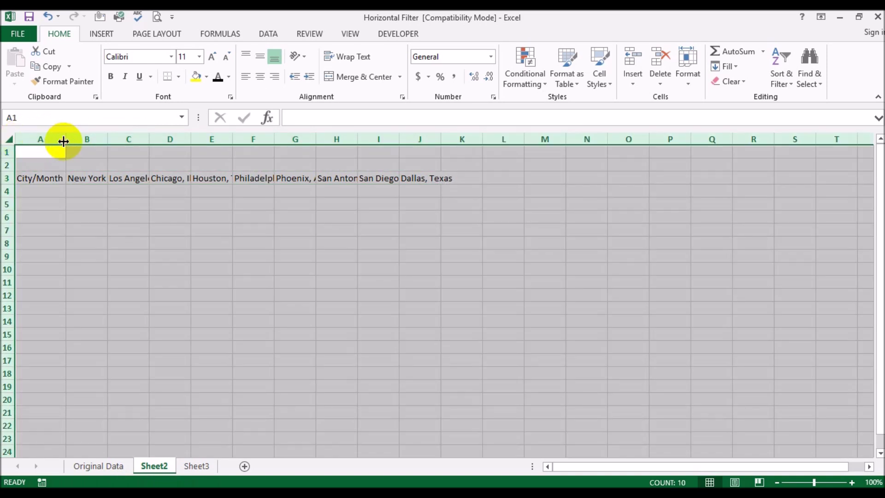
{"action": "double_click", "coordinate": [64, 141]}
{"action": "left_click", "coordinate": [456, 270]}
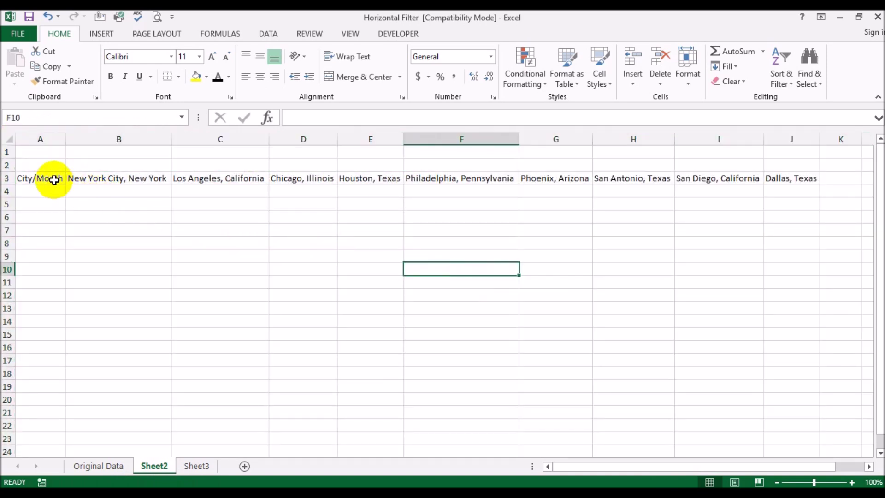
{"action": "left_click_drag", "start_coordinate": [54, 180], "coordinate": [791, 186]}
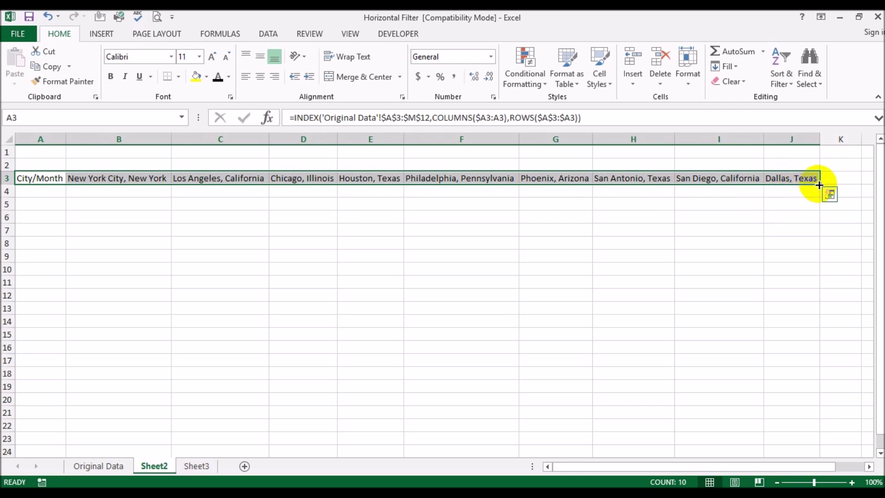
{"action": "left_click_drag", "start_coordinate": [818, 185], "coordinate": [803, 339]}
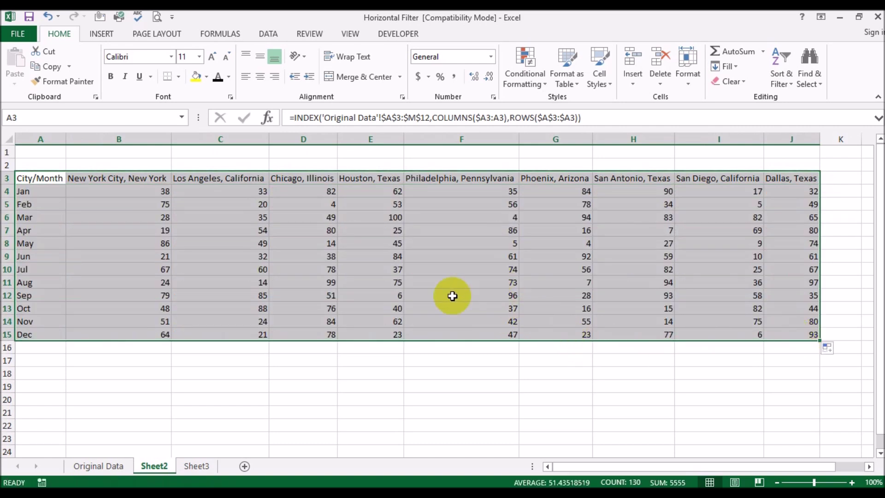
Step: Center-align the transposed table and inspect New York's Jan–Mar values on Original Data
{"action": "left_click", "coordinate": [267, 79]}
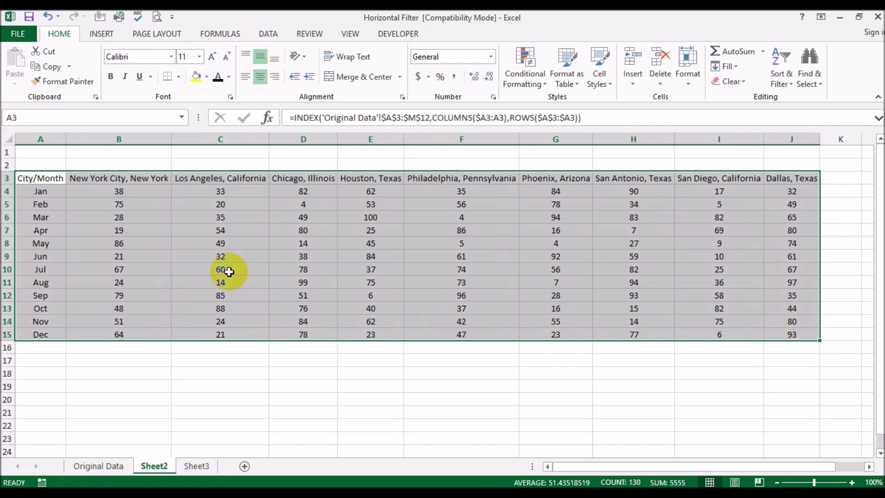
{"action": "left_click", "coordinate": [192, 383]}
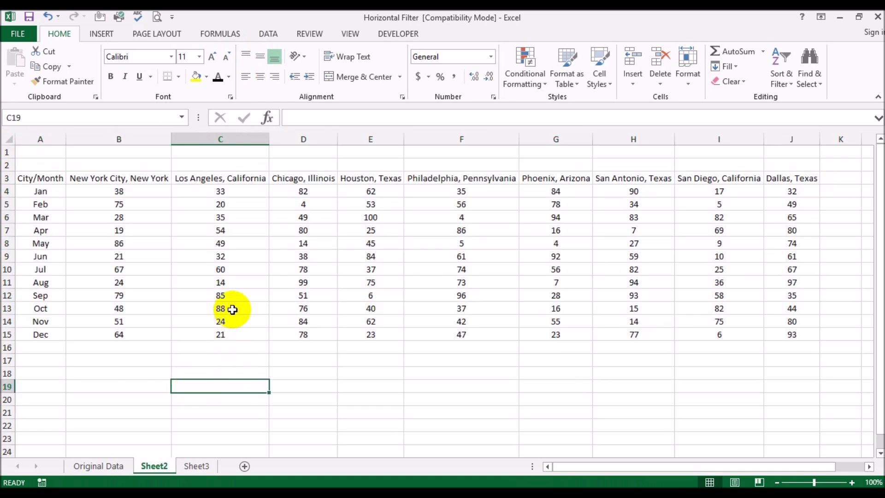
{"action": "left_click", "coordinate": [115, 469]}
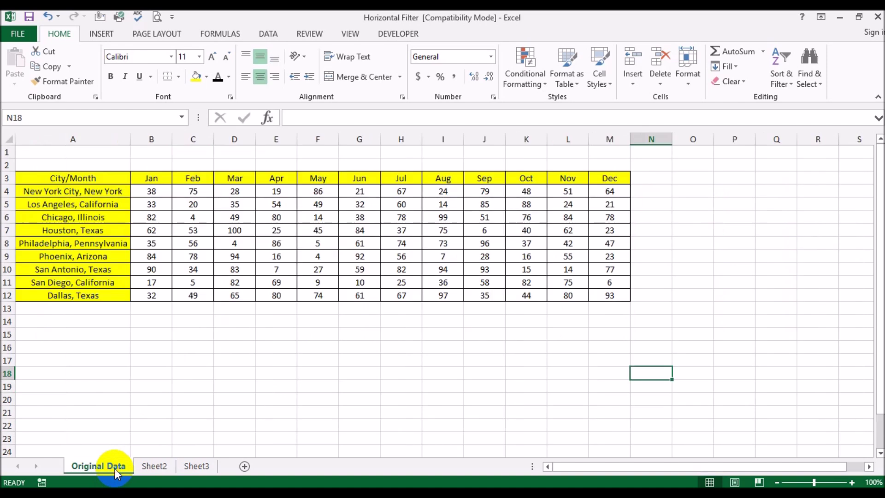
{"action": "left_click", "coordinate": [38, 190]}
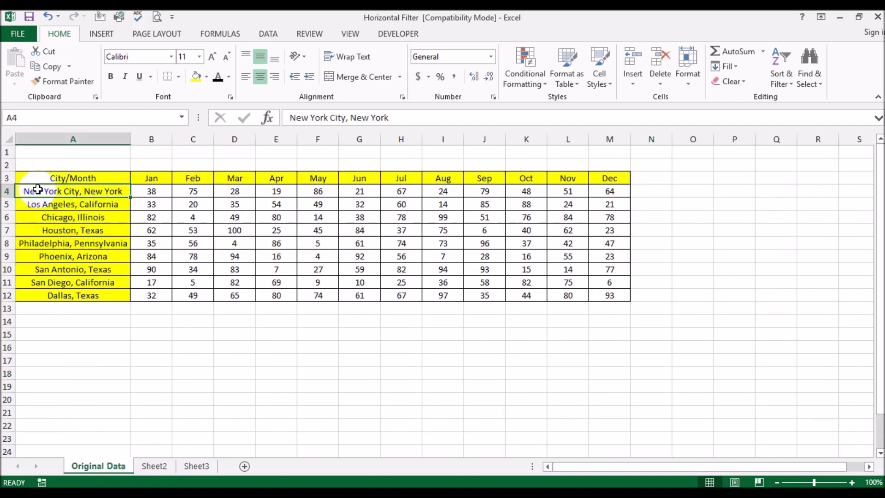
{"action": "left_click", "coordinate": [147, 192]}
{"action": "left_click", "coordinate": [193, 194]}
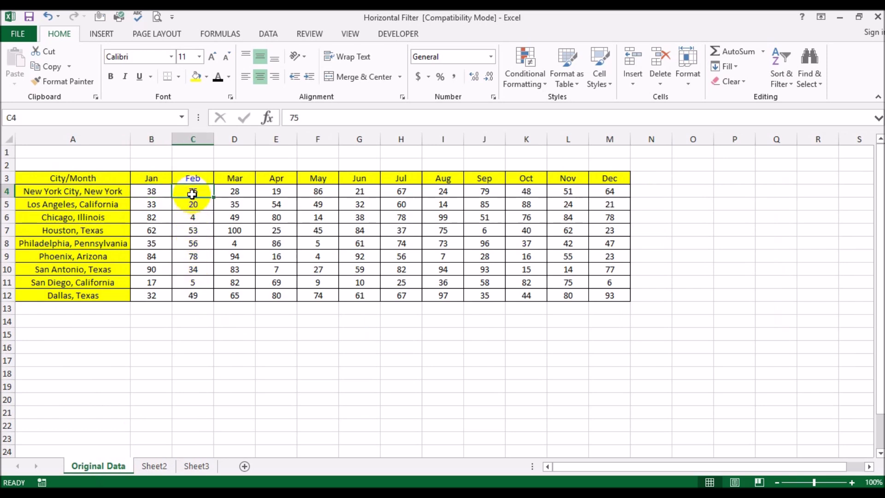
{"action": "left_click", "coordinate": [234, 192]}
Step: Check the INDEX formulas in Sheet2 cells B3–B6 against the Original Data sheet
{"action": "left_click", "coordinate": [155, 466]}
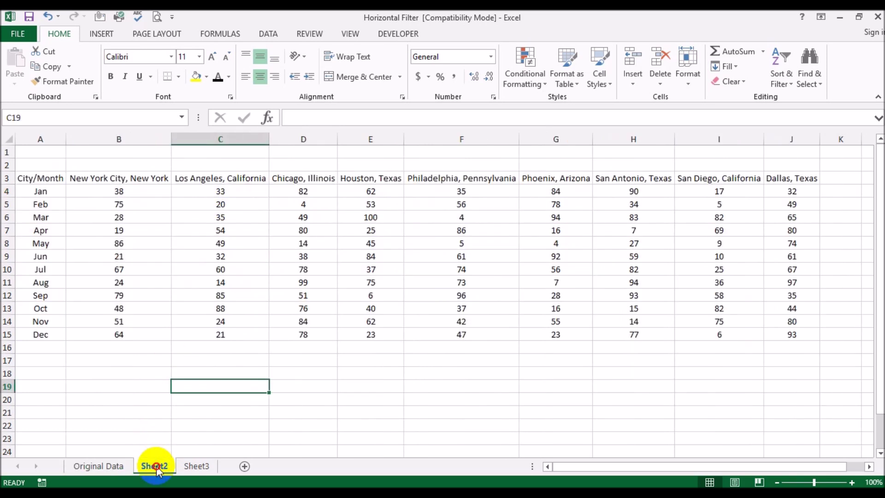
{"action": "left_click", "coordinate": [102, 179]}
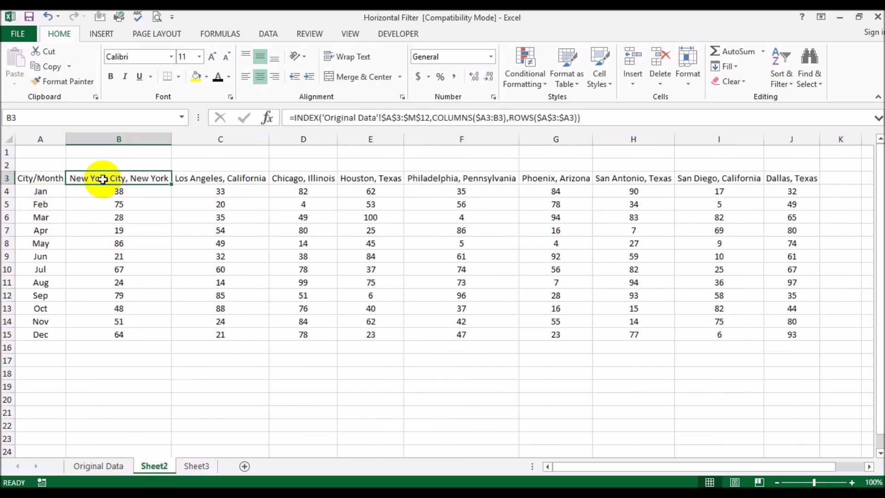
{"action": "left_click", "coordinate": [121, 191]}
{"action": "left_click", "coordinate": [130, 207]}
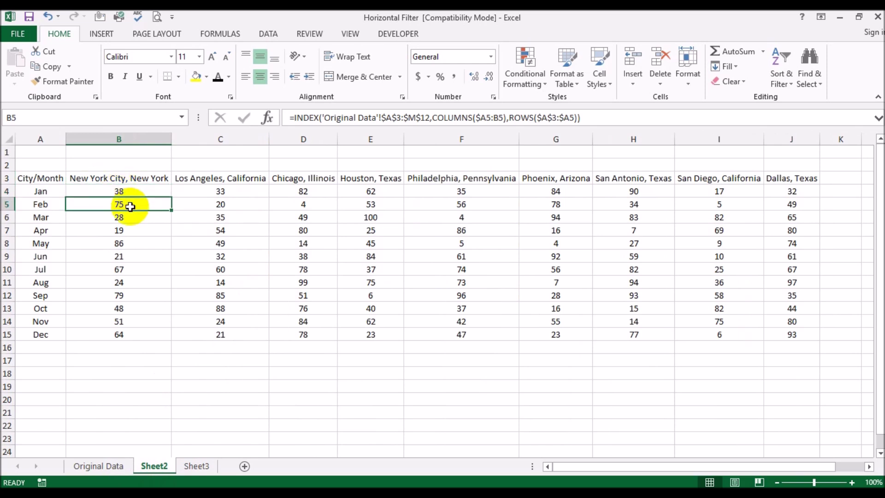
{"action": "left_click", "coordinate": [137, 220]}
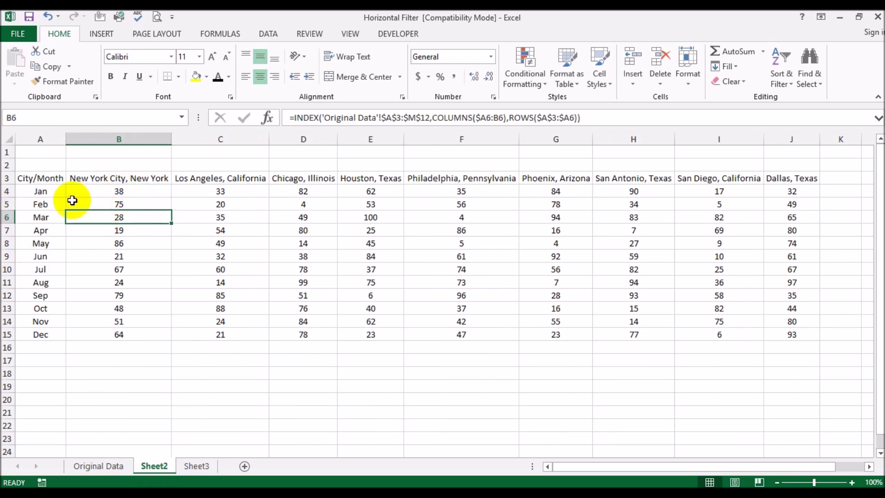
{"action": "left_click", "coordinate": [94, 466]}
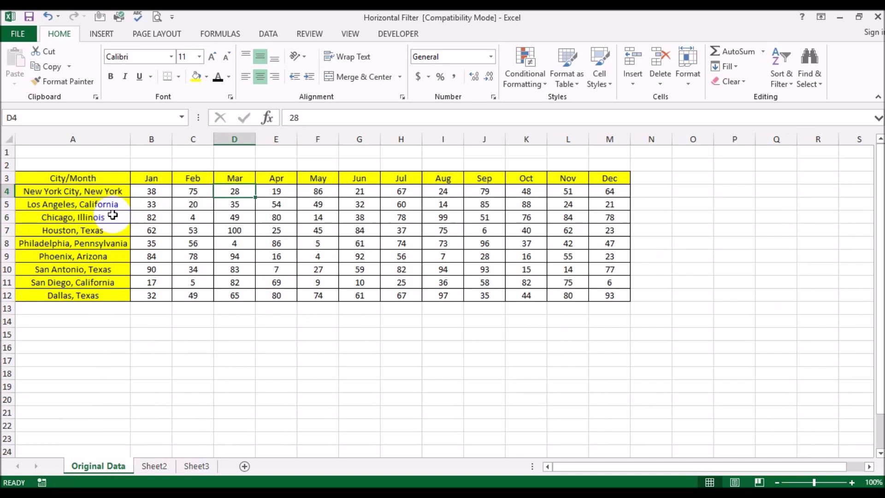
{"action": "left_click", "coordinate": [159, 465]}
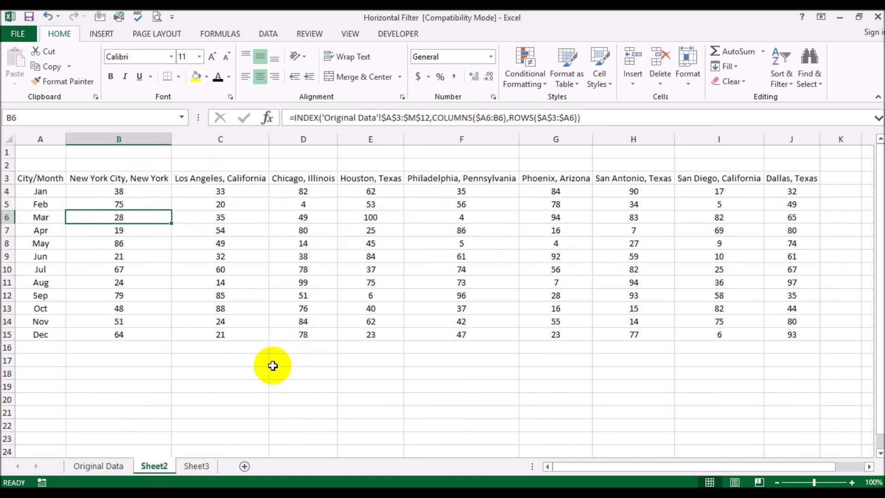
{"action": "double_click", "coordinate": [164, 466]}
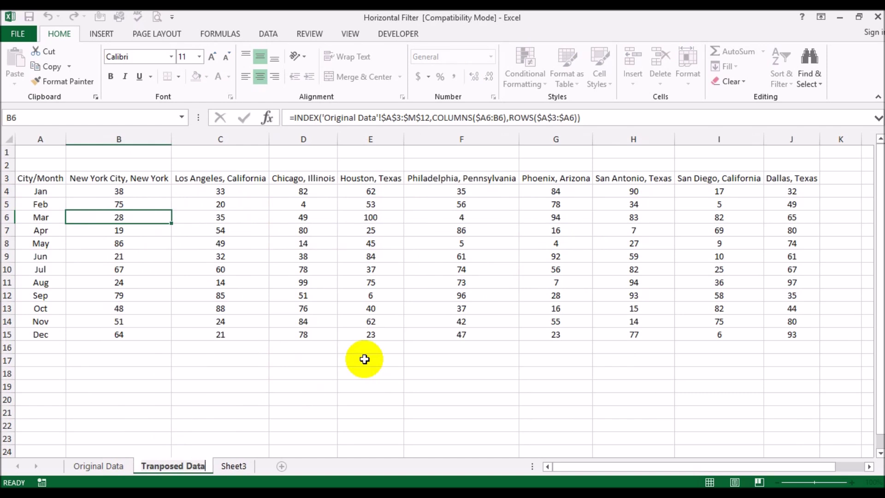
Step: Rename Sheet2 to 'Tranposed Data' and insert a PivotTable from A3:J15
{"action": "type", "text": "Tranposed Data"}
{"action": "key", "text": "Return"}
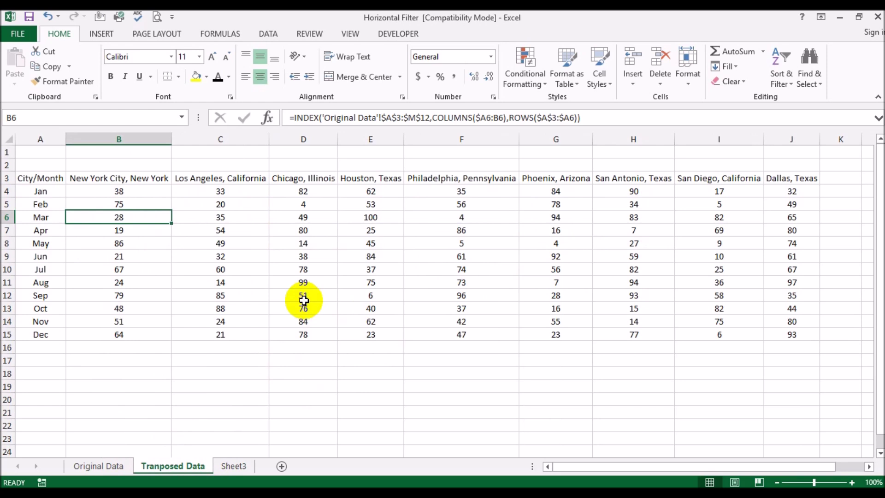
{"action": "left_click_drag", "start_coordinate": [30, 181], "coordinate": [788, 333]}
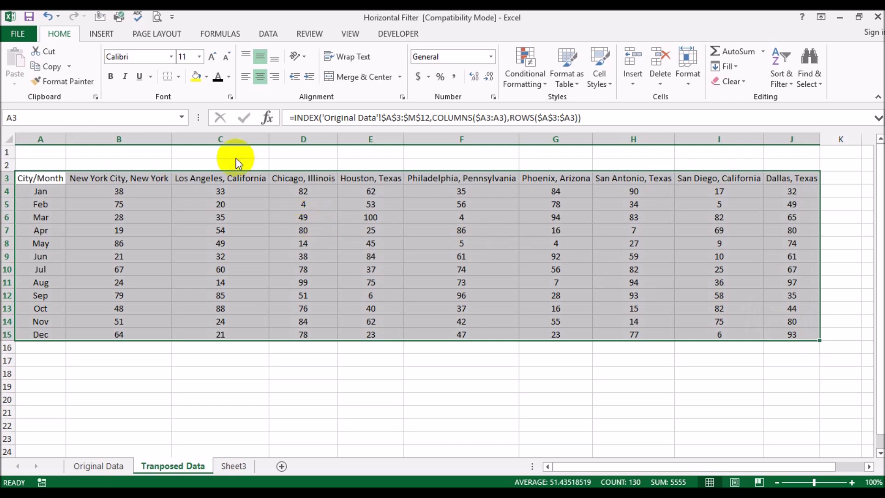
{"action": "left_click", "coordinate": [97, 38]}
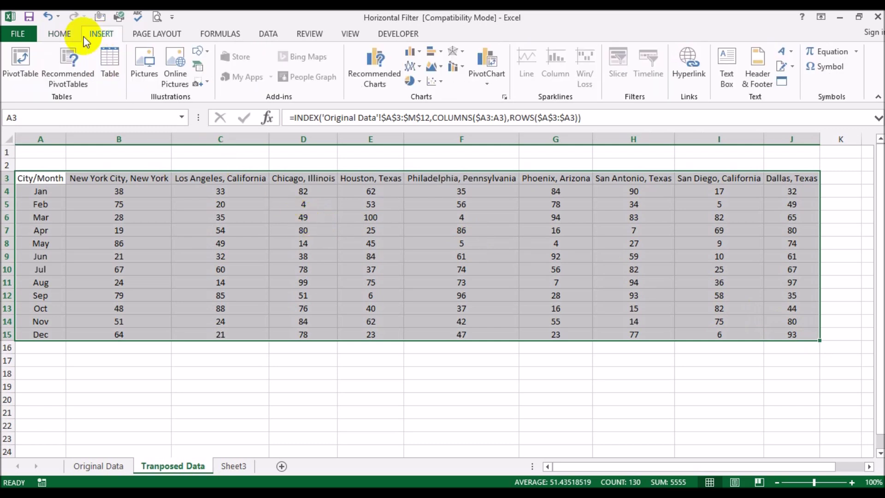
{"action": "left_click", "coordinate": [18, 58]}
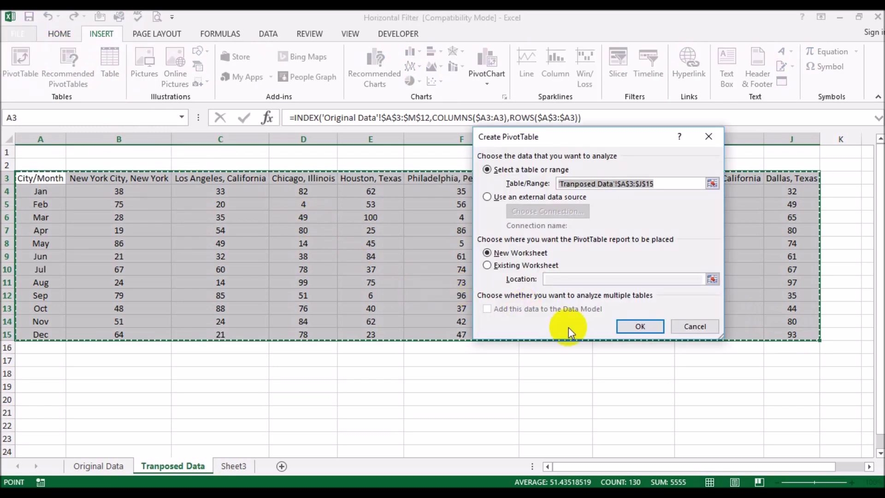
Step: Create the pivot on a new sheet after Tranposed Data; add City/Month, New York, Los Angeles, Chicago, Houston as rows
{"action": "left_click", "coordinate": [635, 326]}
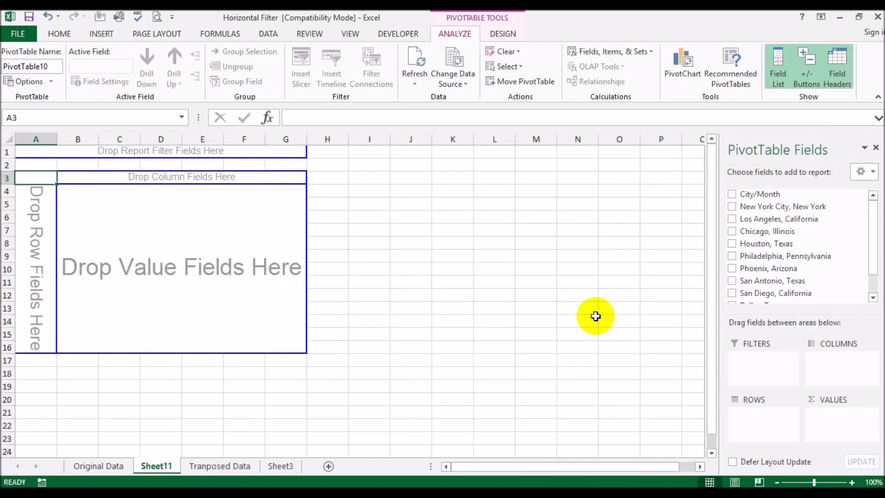
{"action": "left_click_drag", "start_coordinate": [158, 466], "coordinate": [286, 464]}
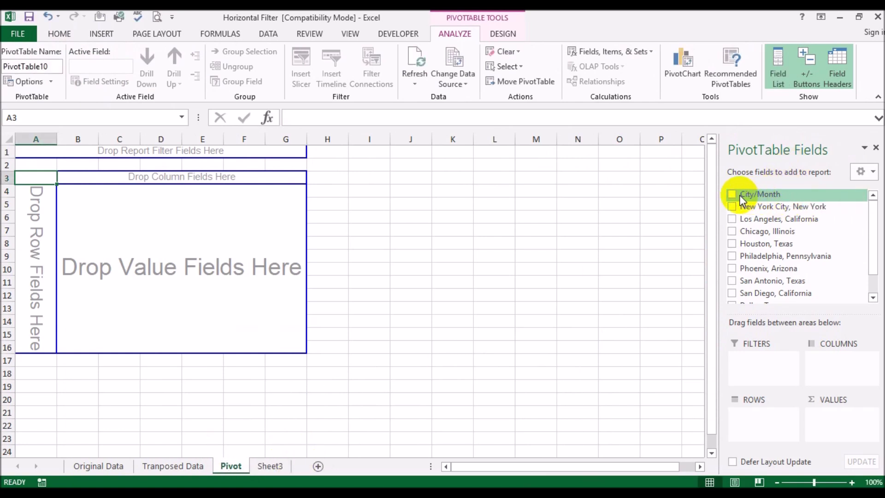
{"action": "left_click_drag", "start_coordinate": [734, 194], "coordinate": [753, 416]}
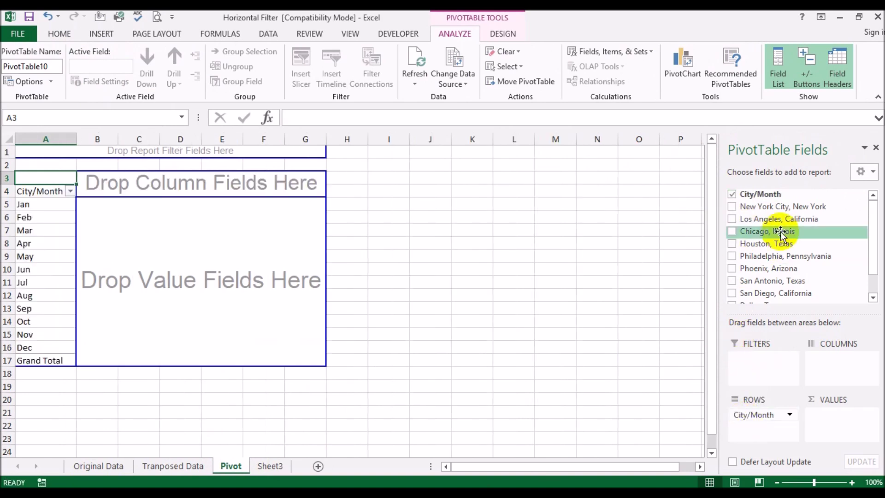
{"action": "left_click_drag", "start_coordinate": [778, 206], "coordinate": [760, 427]}
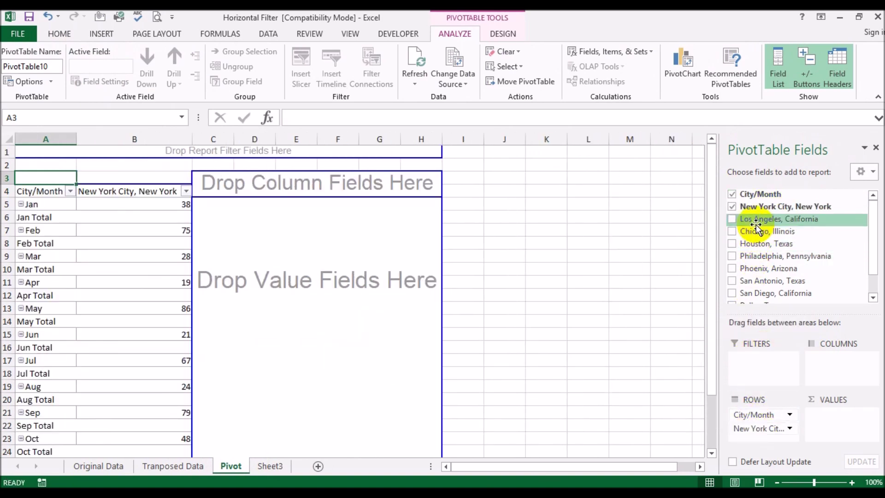
{"action": "left_click_drag", "start_coordinate": [756, 225], "coordinate": [782, 434]}
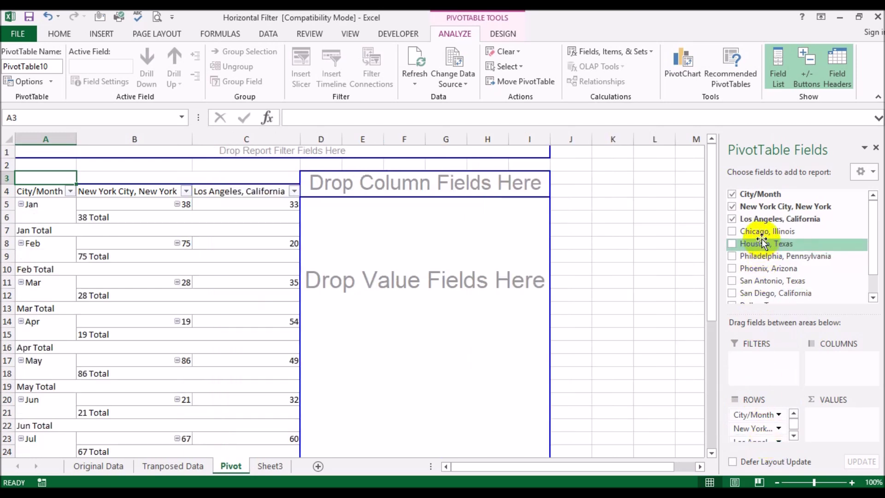
{"action": "left_click_drag", "start_coordinate": [760, 235], "coordinate": [769, 441]}
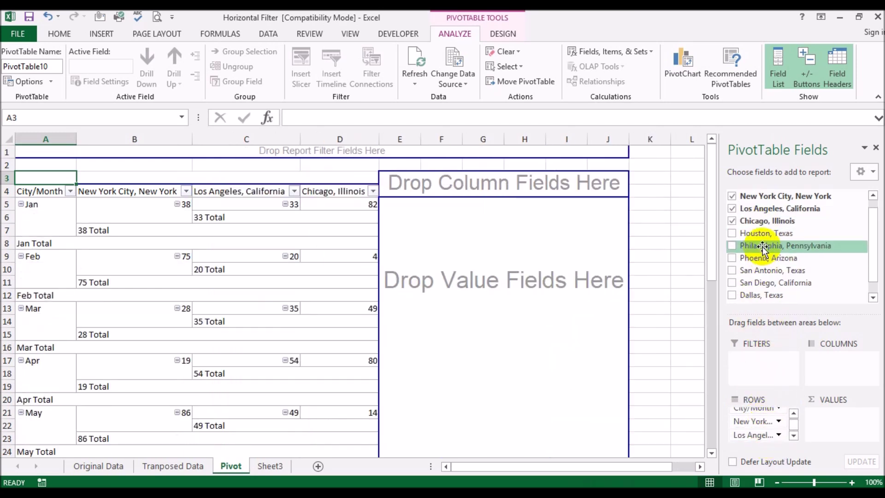
{"action": "left_click_drag", "start_coordinate": [760, 232], "coordinate": [760, 437]}
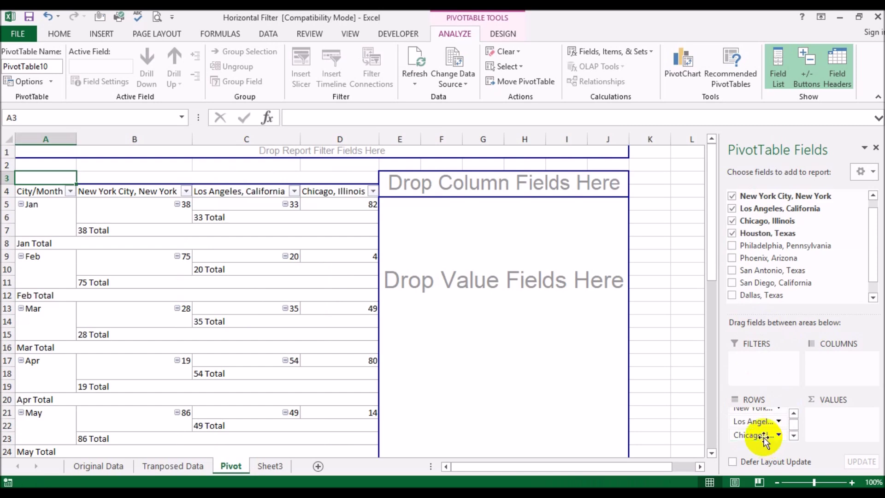
Step: Add Philadelphia, Phoenix, San Antonio, San Diego and Dallas as rows; hide expand/collapse buttons
{"action": "left_click_drag", "start_coordinate": [758, 247], "coordinate": [759, 435]}
{"action": "left_click_drag", "start_coordinate": [761, 248], "coordinate": [760, 437]}
{"action": "left_click_drag", "start_coordinate": [760, 259], "coordinate": [755, 440]}
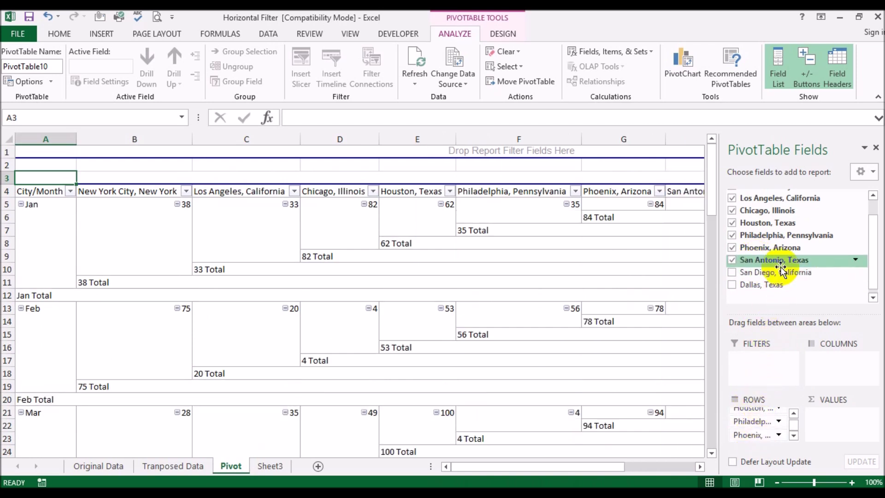
{"action": "left_click_drag", "start_coordinate": [780, 272], "coordinate": [776, 425]}
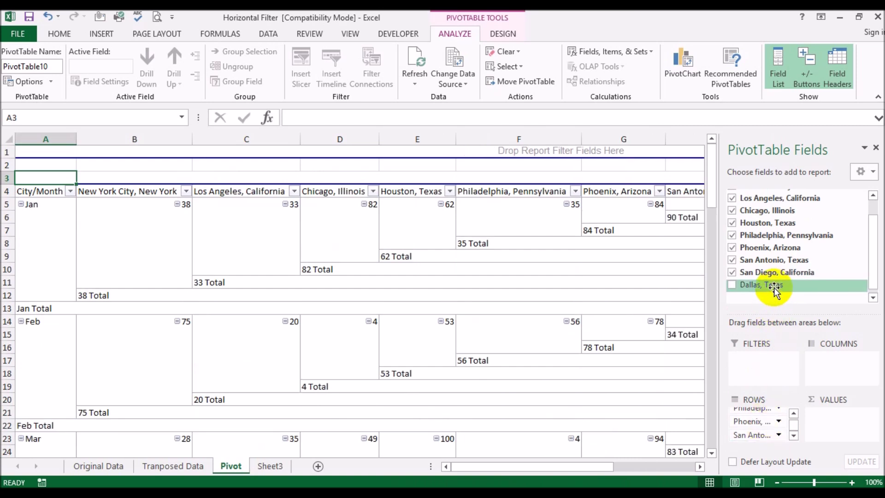
{"action": "left_click_drag", "start_coordinate": [773, 288], "coordinate": [757, 422]}
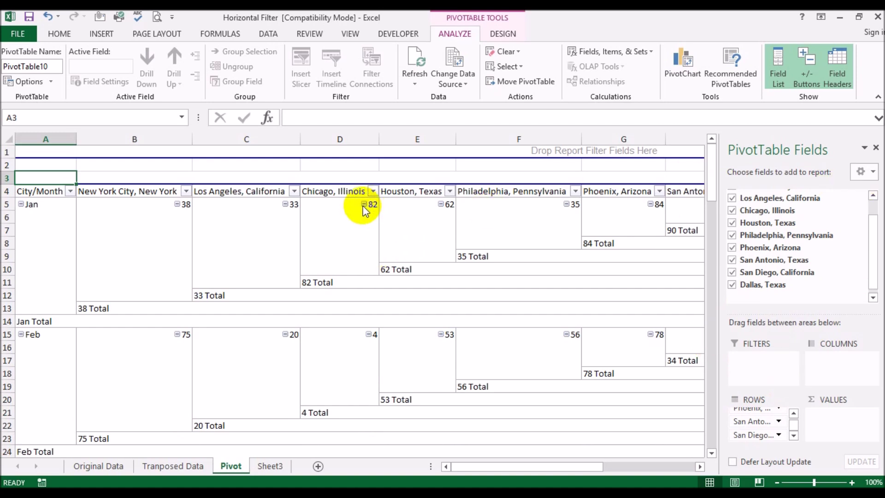
{"action": "left_click", "coordinate": [800, 67]}
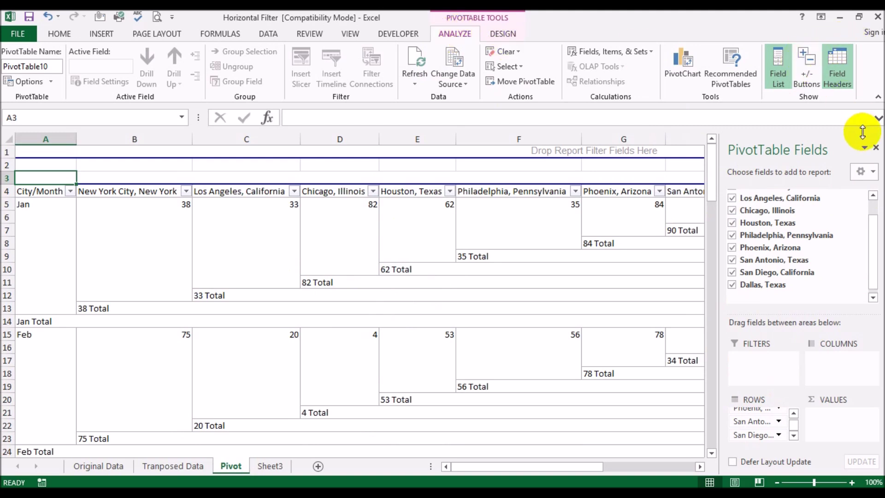
Step: Close the field list and turn off the pivot's subtotals and grand totals
{"action": "left_click", "coordinate": [876, 149]}
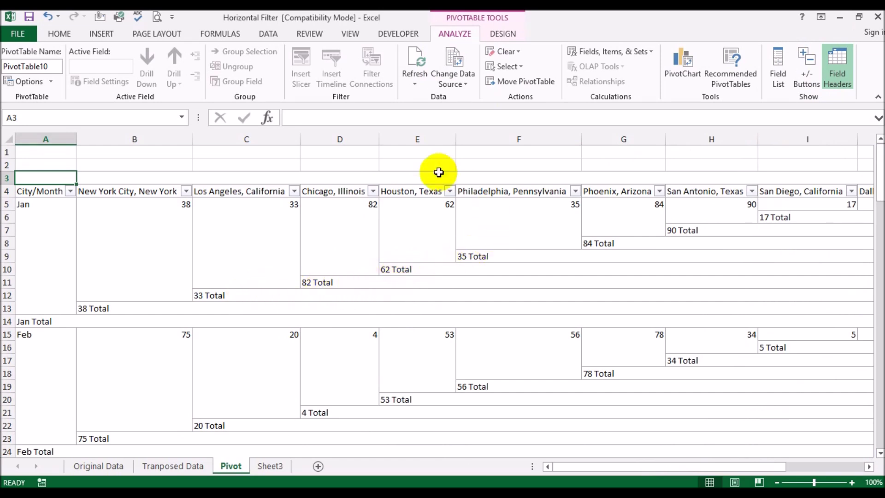
{"action": "left_click", "coordinate": [501, 34]}
{"action": "left_click", "coordinate": [24, 85]}
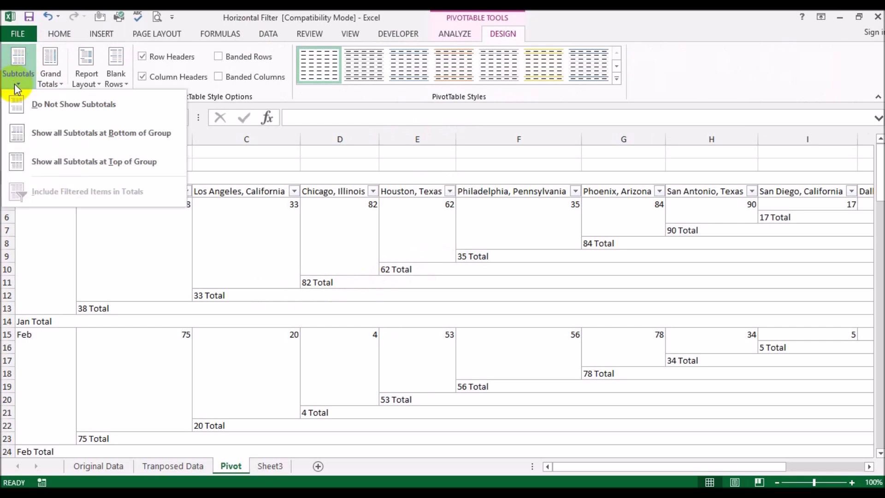
{"action": "left_click", "coordinate": [35, 102]}
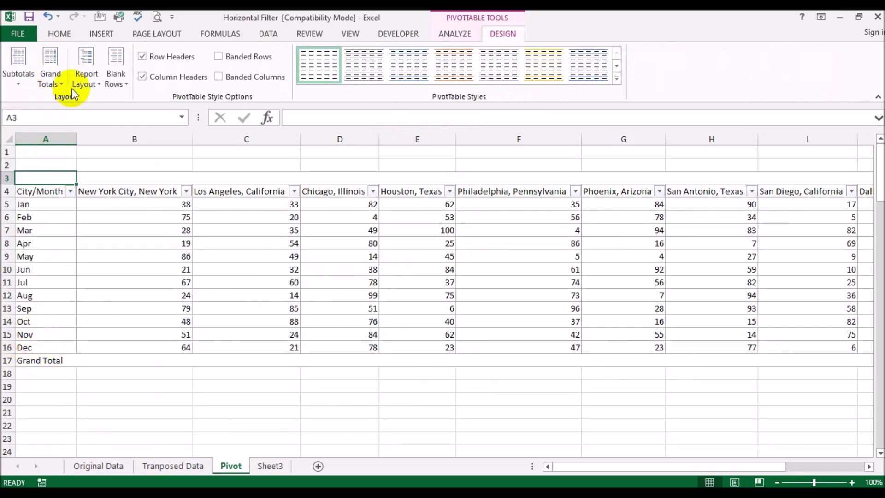
{"action": "left_click", "coordinate": [62, 72]}
{"action": "left_click", "coordinate": [71, 102]}
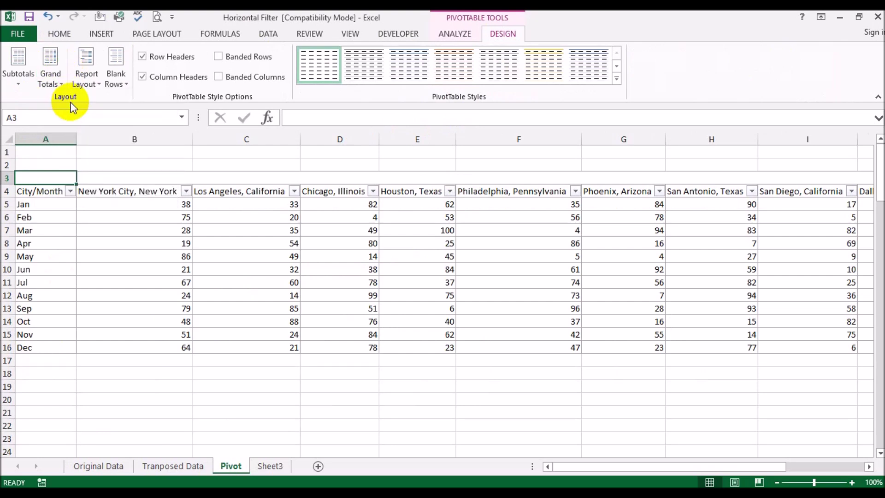
Step: Center all cells vertically and horizontally, then move to the empty Sheet3
{"action": "left_click", "coordinate": [143, 389]}
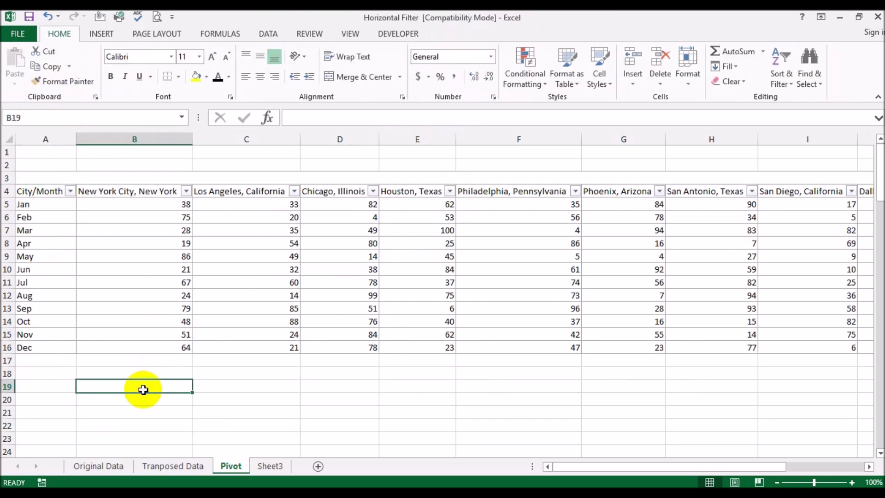
{"action": "left_click", "coordinate": [9, 138]}
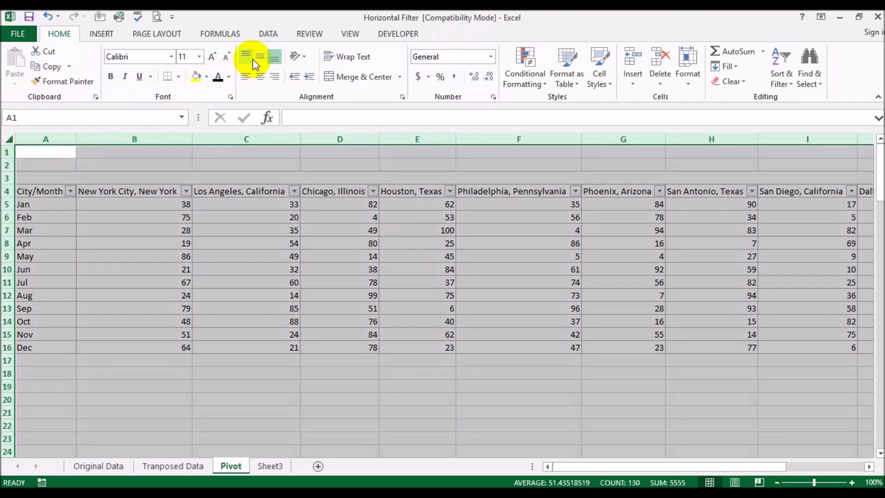
{"action": "left_click", "coordinate": [260, 57]}
{"action": "left_click", "coordinate": [259, 77]}
{"action": "left_click", "coordinate": [165, 410]}
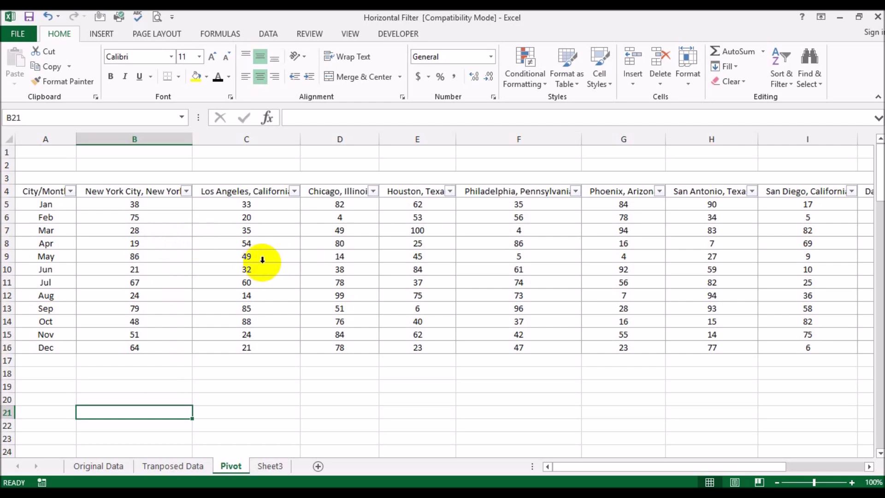
{"action": "mouse_move", "coordinate": [518, 273]}
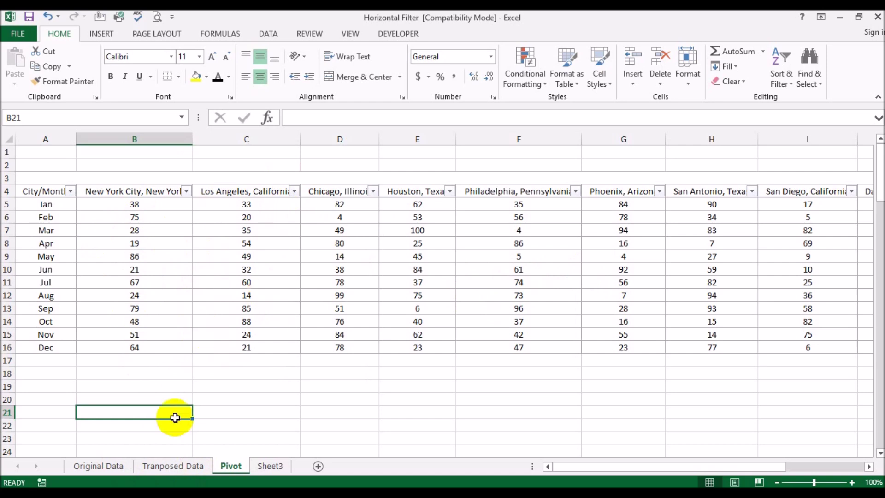
{"action": "left_click", "coordinate": [112, 471]}
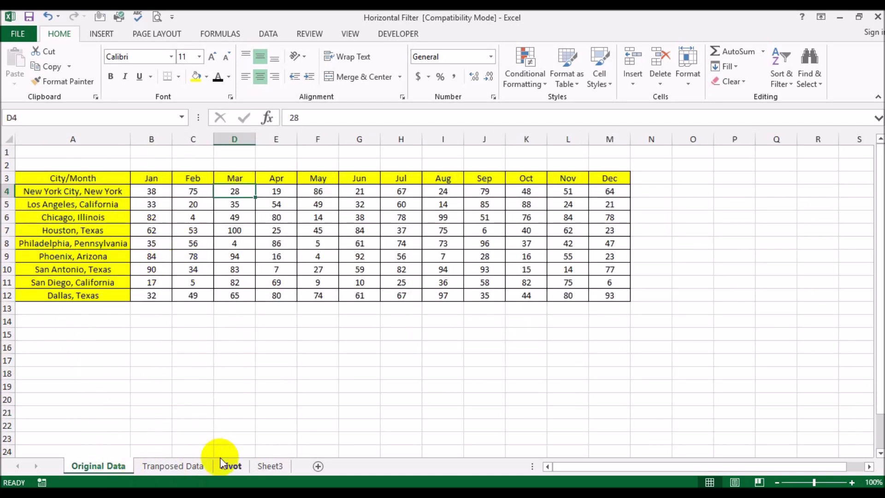
{"action": "left_click", "coordinate": [270, 467]}
Step: In Sheet3 A4, start =INDEX( with Pivot!A4:J16 as the lookup range
{"action": "left_click", "coordinate": [32, 190]}
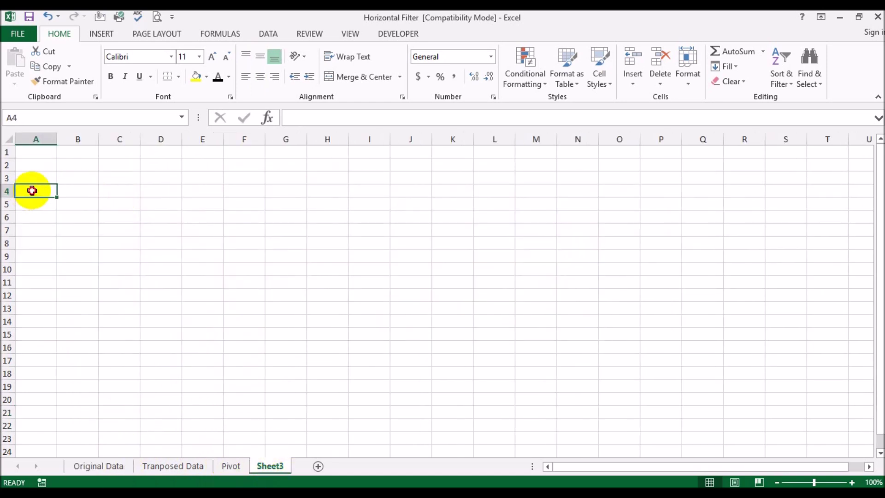
{"action": "type", "text": "="}
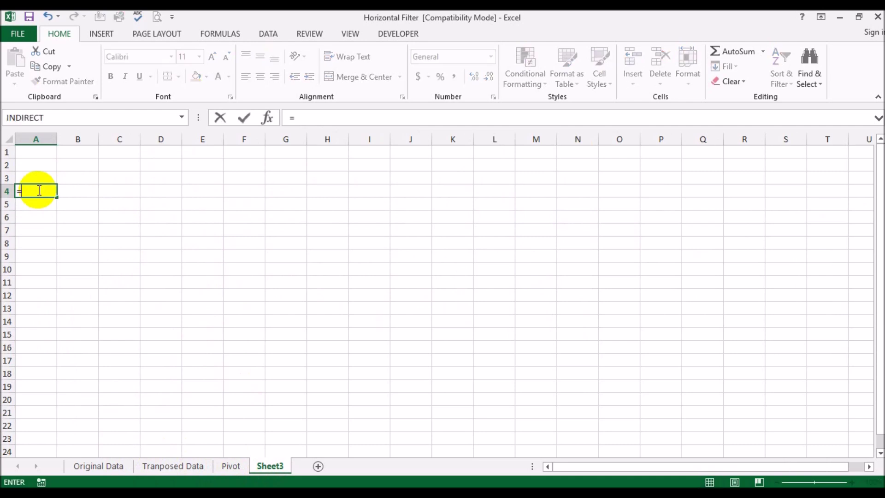
{"action": "type", "text": "index("}
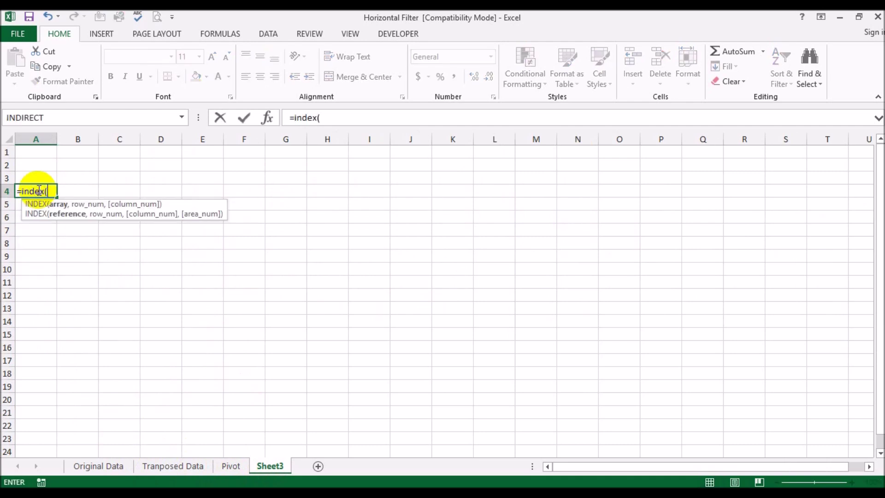
{"action": "left_click", "coordinate": [230, 465]}
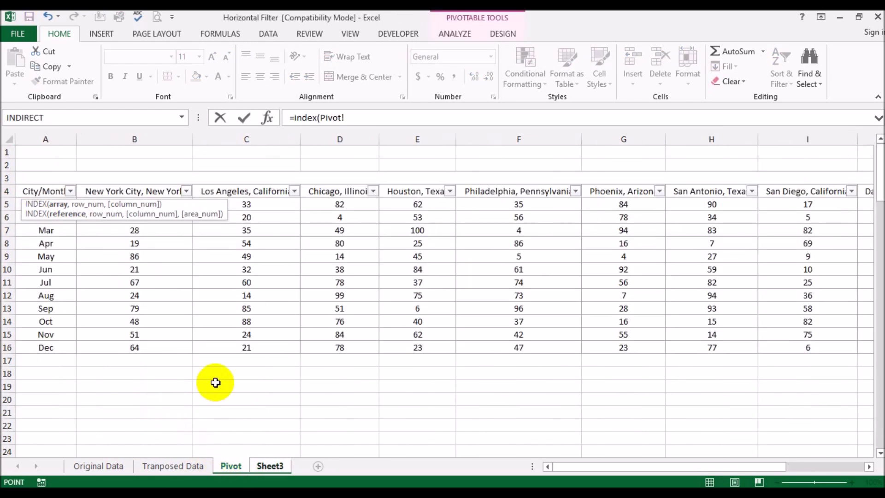
{"action": "left_click", "coordinate": [60, 196]}
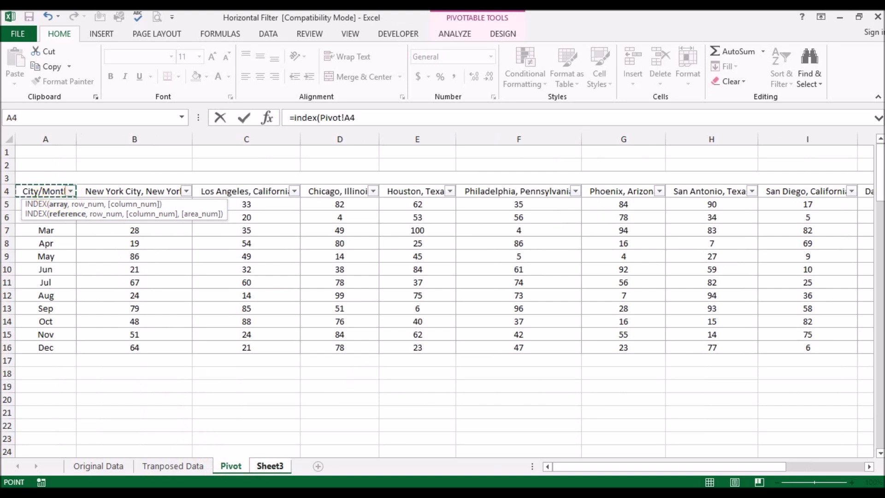
{"action": "left_click_drag", "start_coordinate": [667, 466], "coordinate": [772, 453]}
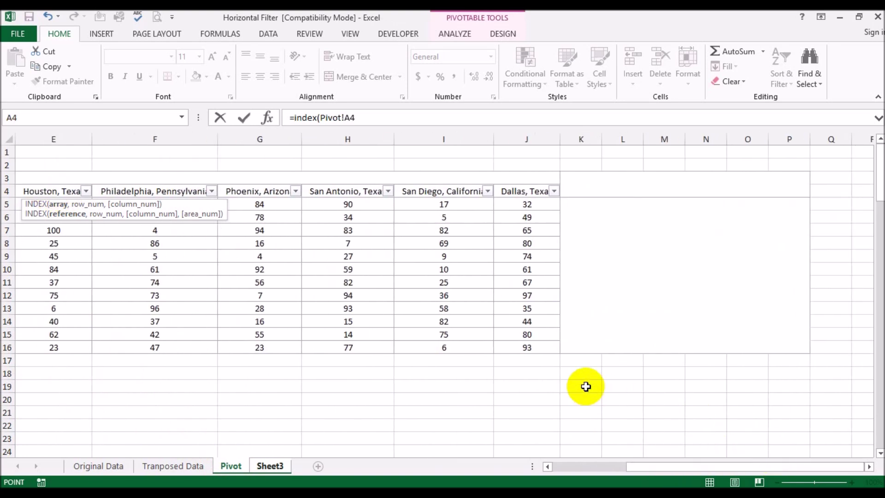
{"action": "left_click", "coordinate": [520, 349], "text": "shift"}
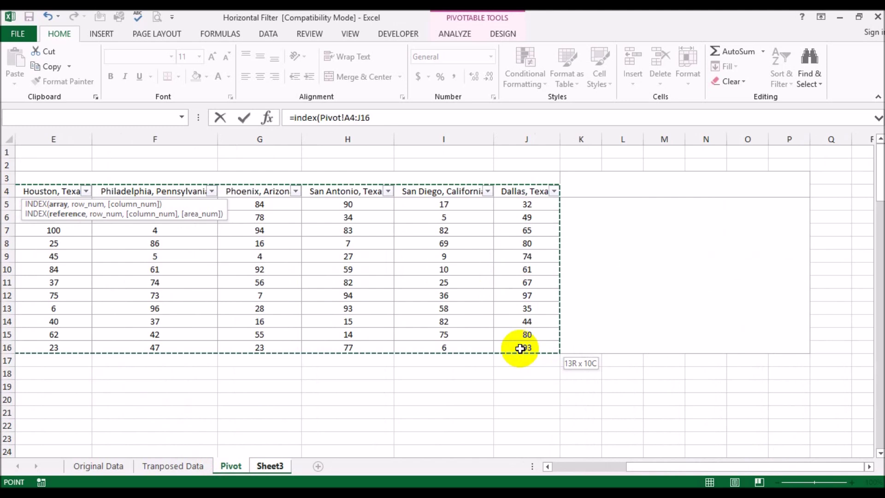
Step: Add COLUMNS($A4:A4) as the INDEX row-number argument
{"action": "type", "text": ","}
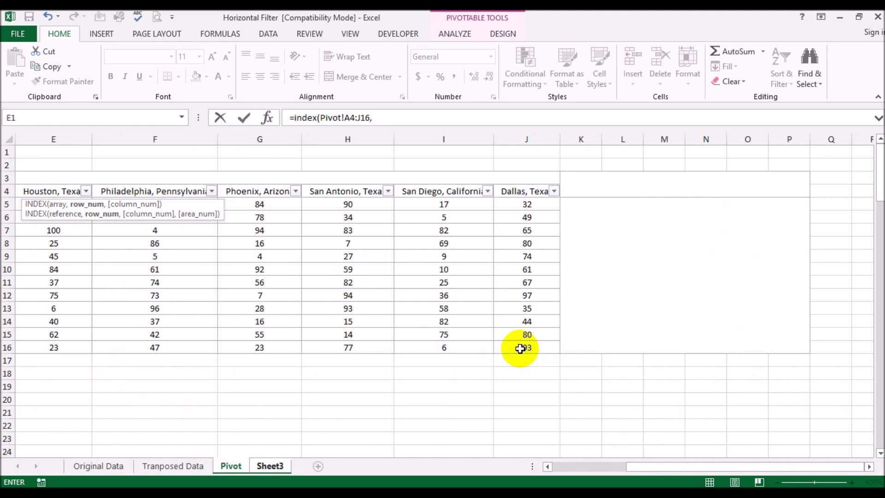
{"action": "type", "text": "col"}
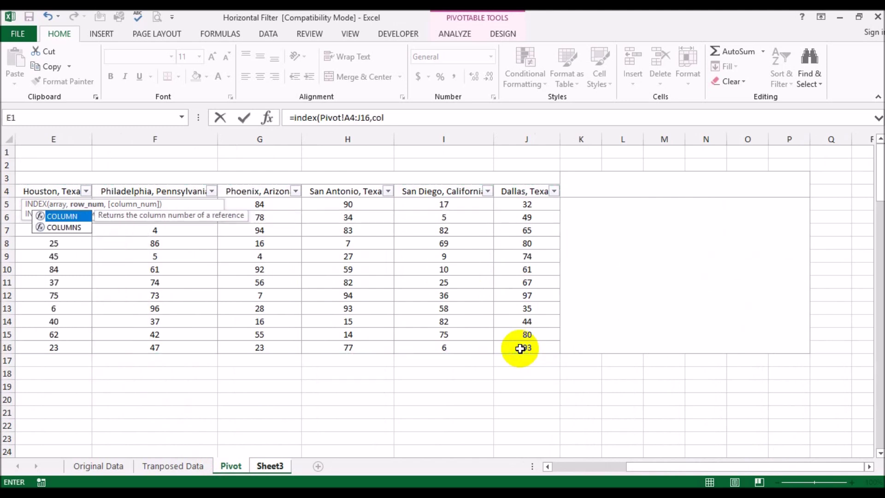
{"action": "double_click", "coordinate": [67, 227]}
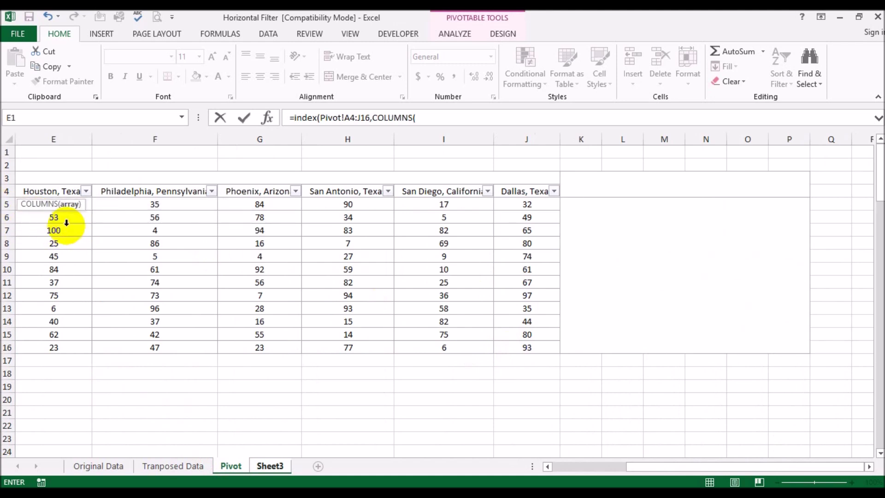
{"action": "type", "text": "A4:A4"}
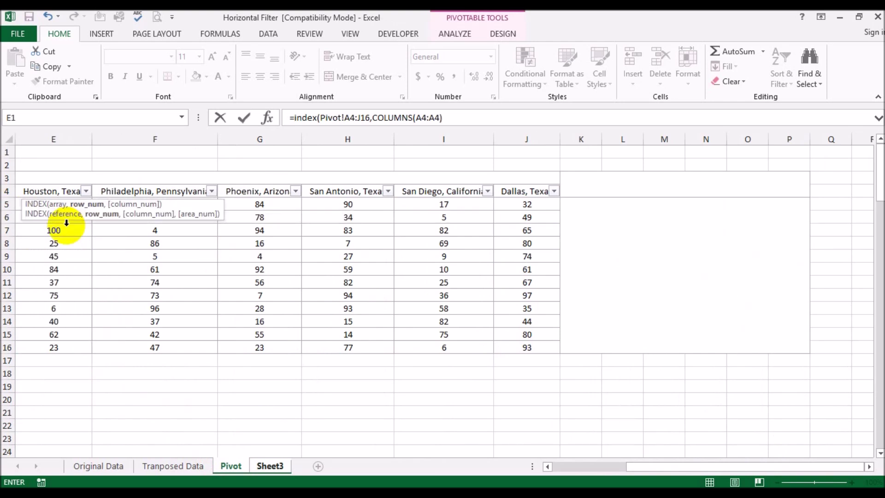
{"action": "left_click", "coordinate": [418, 118]}
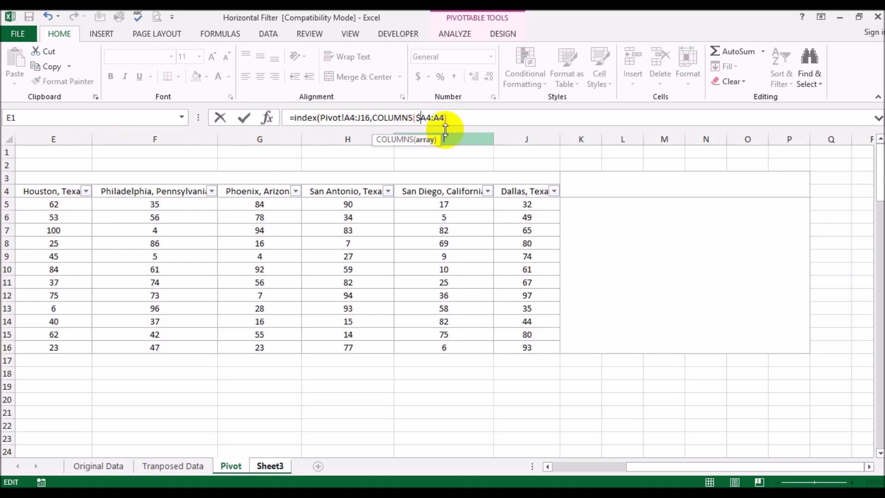
{"action": "left_click", "coordinate": [464, 119]}
Step: Add ROWS($A$4:$A4) as the column-number argument
{"action": "type", "text": ",ROWS"}
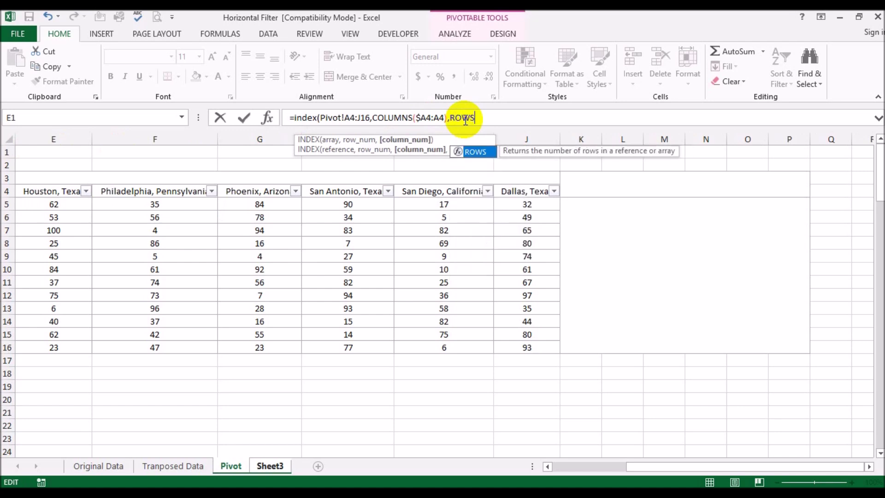
{"action": "type", "text": "("}
{"action": "type", "text": "A4"}
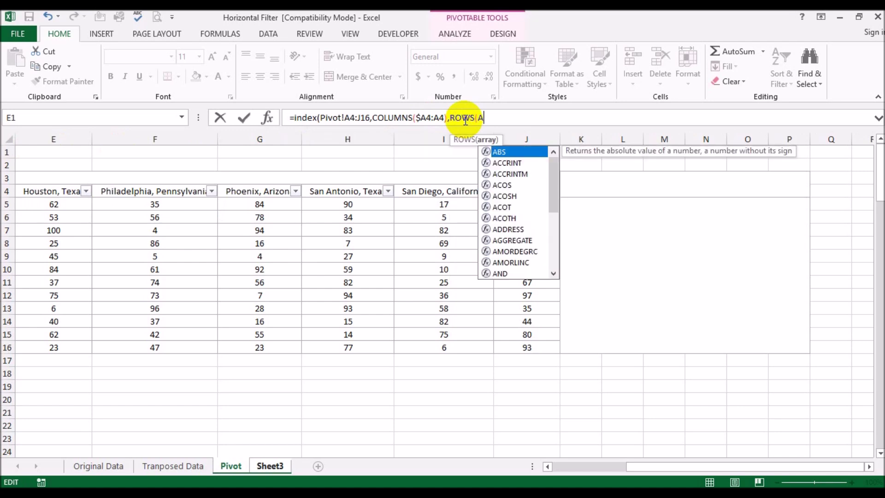
{"action": "type", "text": ":A4"}
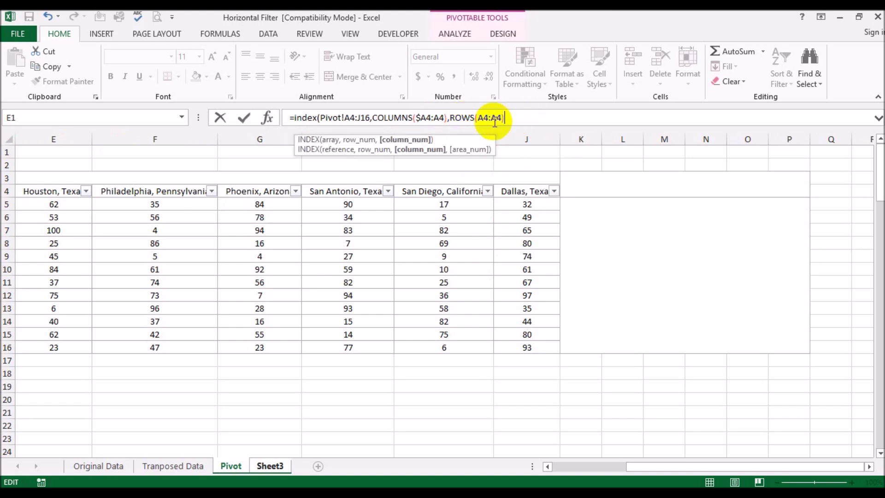
{"action": "left_click", "coordinate": [480, 118]}
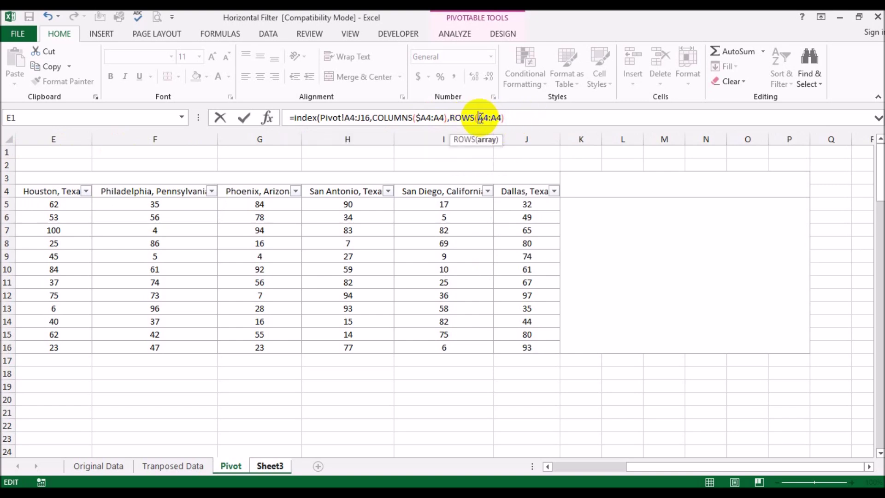
{"action": "key", "text": "F4"}
{"action": "left_click", "coordinate": [500, 118]}
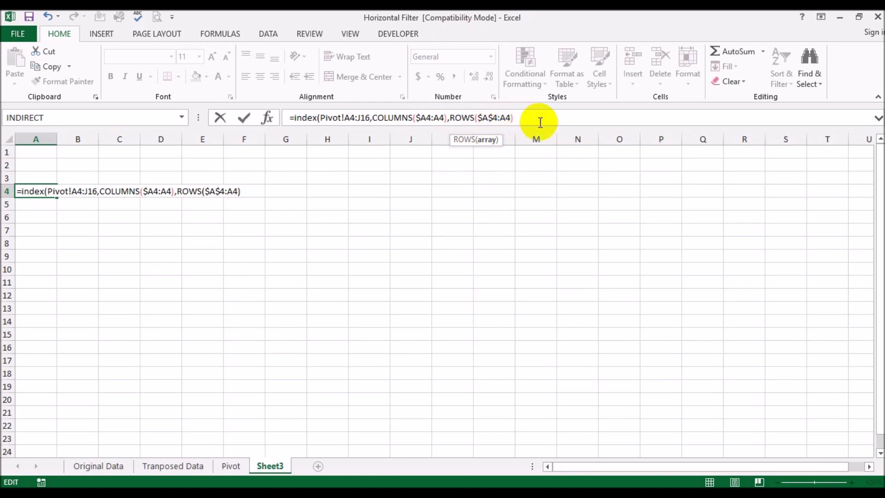
{"action": "left_click", "coordinate": [541, 122]}
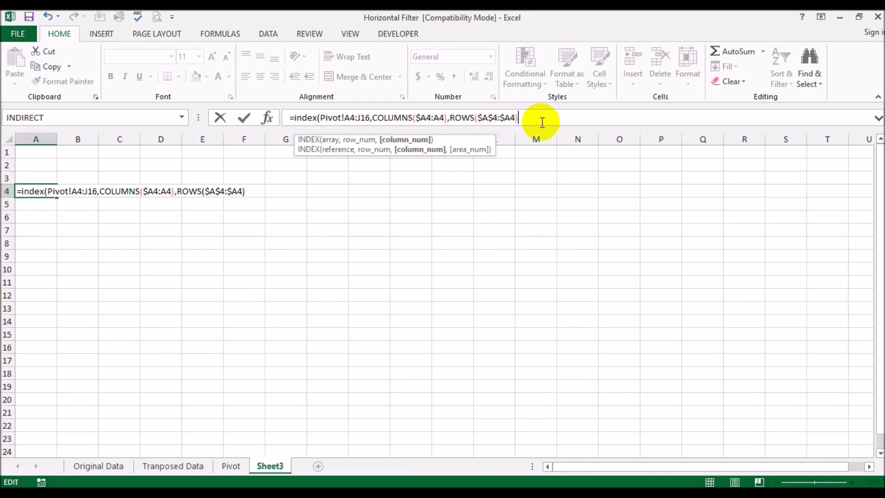
Step: Enter the A4 INDEX formula, AutoFit column A, and compare with the Original and Tranposed Data sheets
{"action": "key", "text": "Return"}
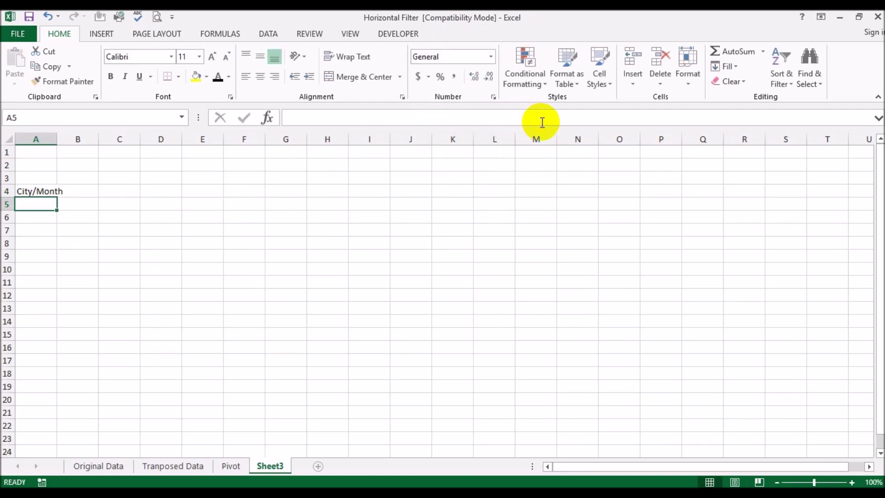
{"action": "double_click", "coordinate": [56, 139]}
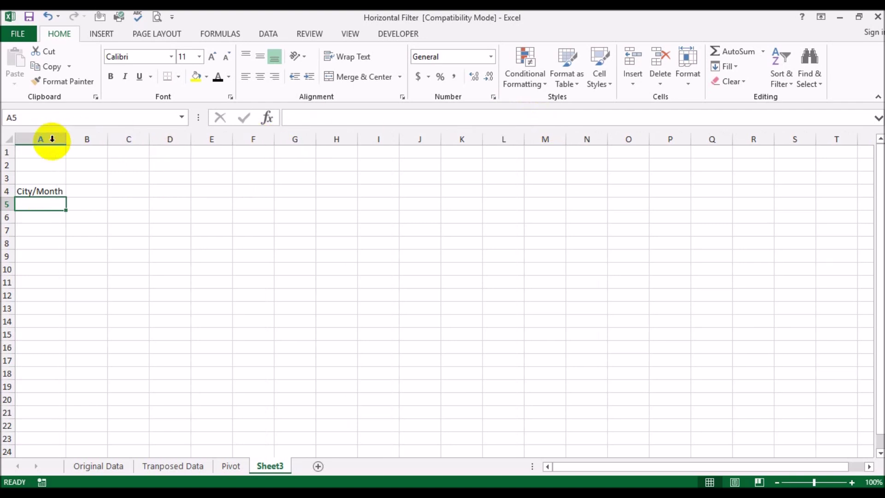
{"action": "left_click", "coordinate": [42, 191]}
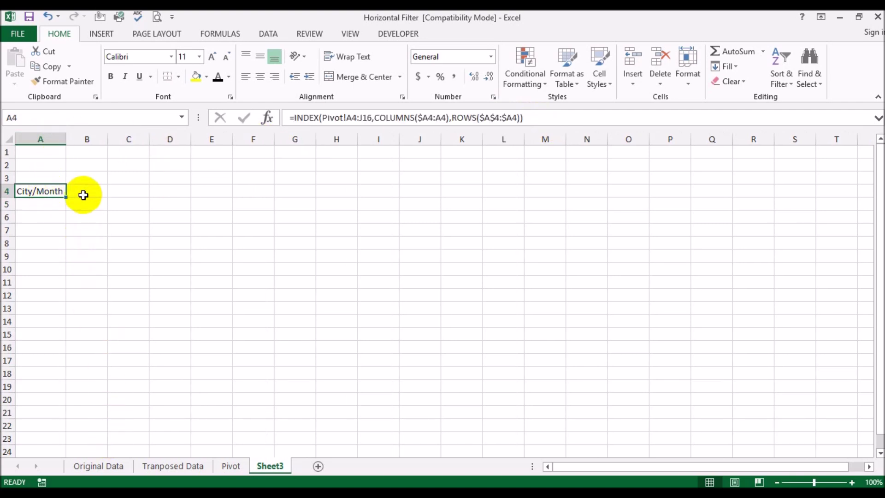
{"action": "left_click", "coordinate": [111, 466]}
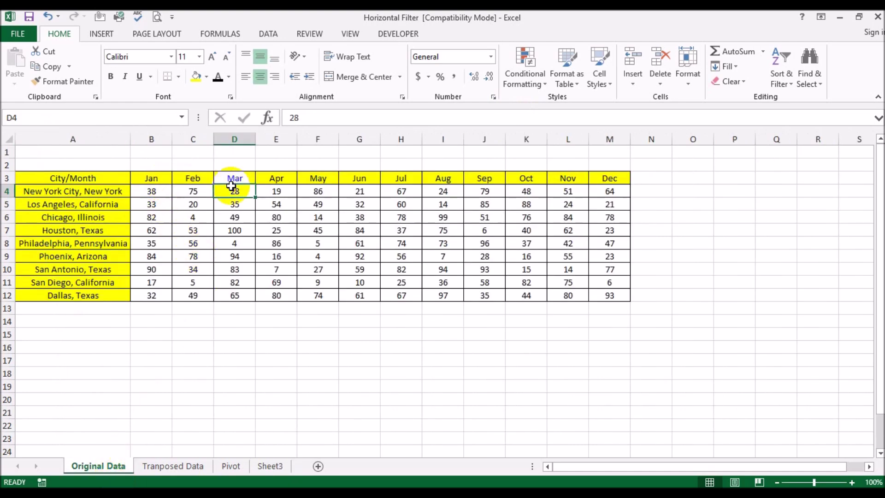
{"action": "left_click", "coordinate": [153, 465]}
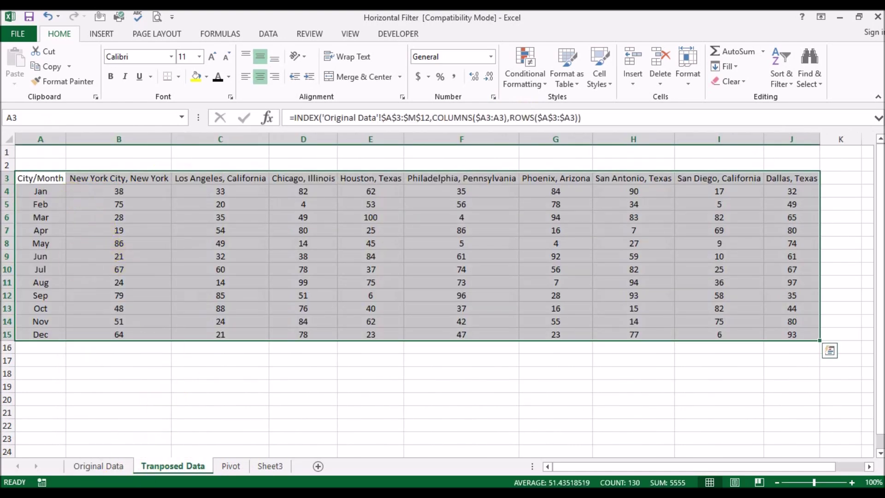
{"action": "left_click", "coordinate": [261, 467]}
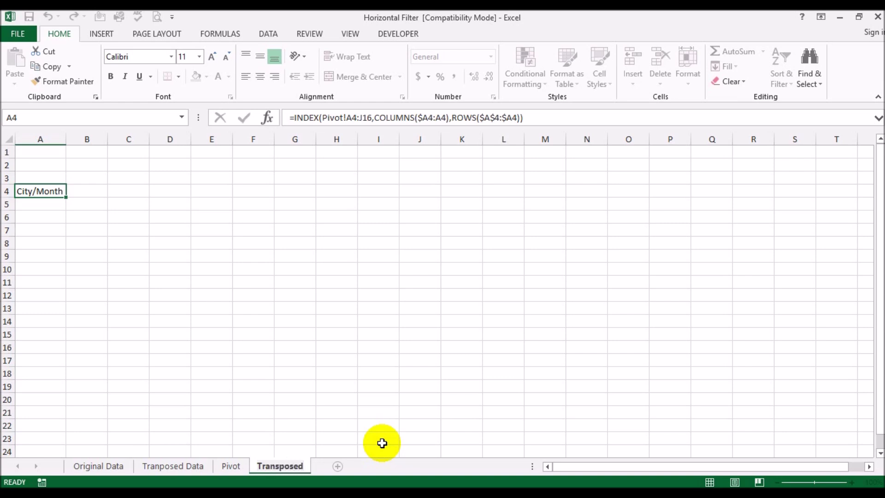
Step: Rename Sheet3 to 'Transposed Again', fixing the typo, and fill A4's formula across to column M
{"action": "key", "text": "Return"}
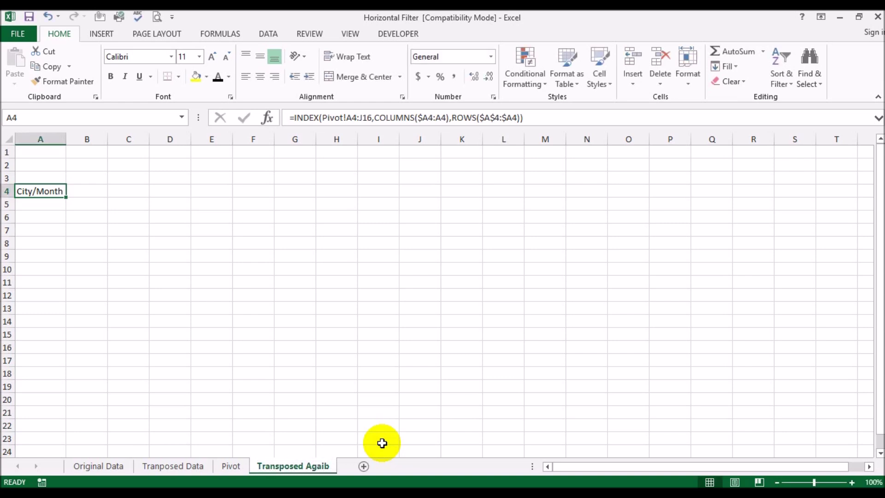
{"action": "double_click", "coordinate": [335, 466]}
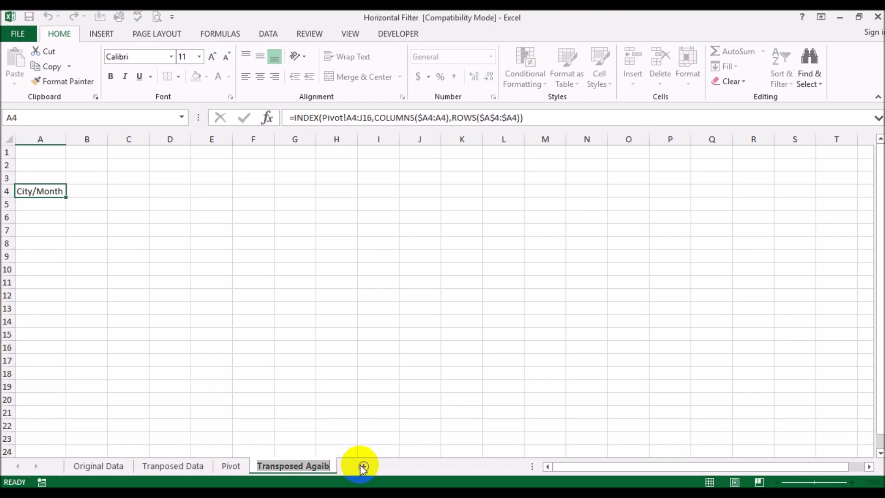
{"action": "key", "text": "End"}
{"action": "type", "text": "n"}
{"action": "key", "text": "Return"}
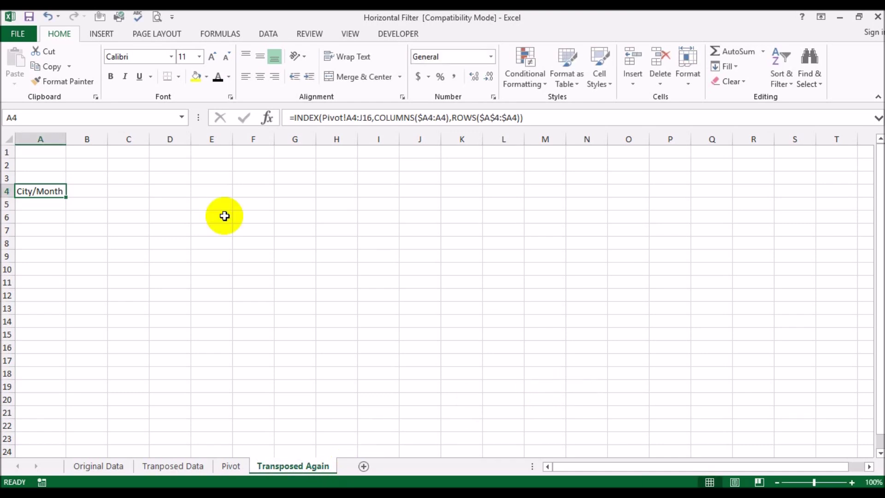
{"action": "left_click_drag", "start_coordinate": [64, 198], "coordinate": [547, 198]}
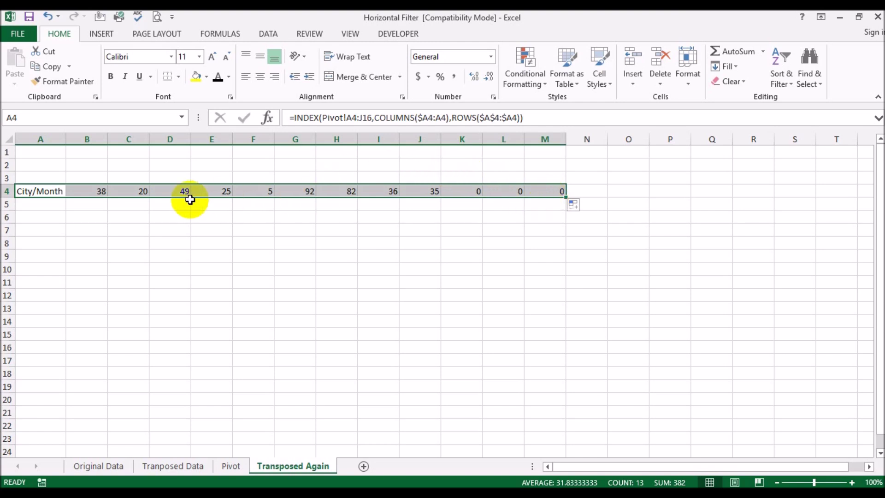
Step: Make the pivot range reference in A4's INDEX formula absolute with F4
{"action": "left_click", "coordinate": [58, 191]}
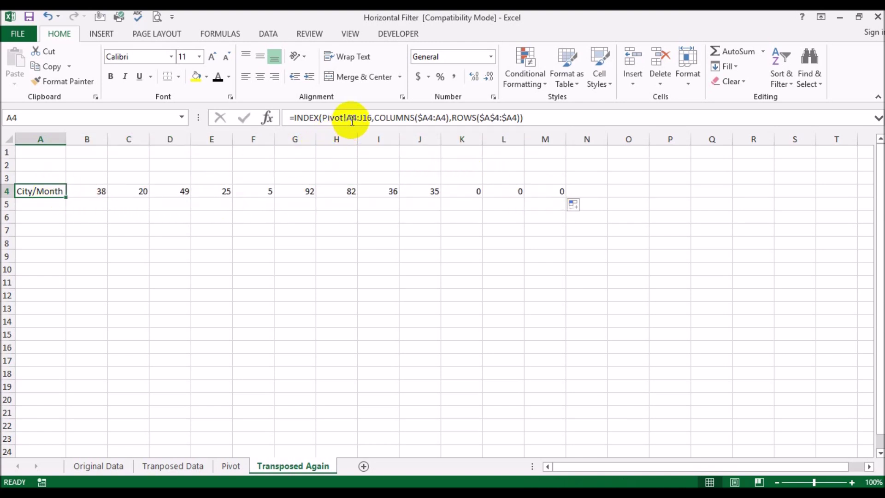
{"action": "left_click_drag", "start_coordinate": [352, 120], "coordinate": [367, 118]}
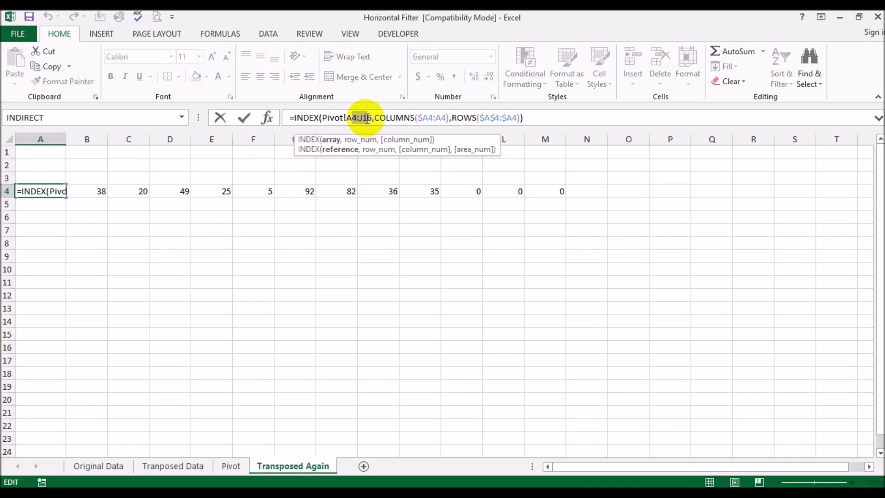
{"action": "key", "text": "F4"}
{"action": "key", "text": "Return"}
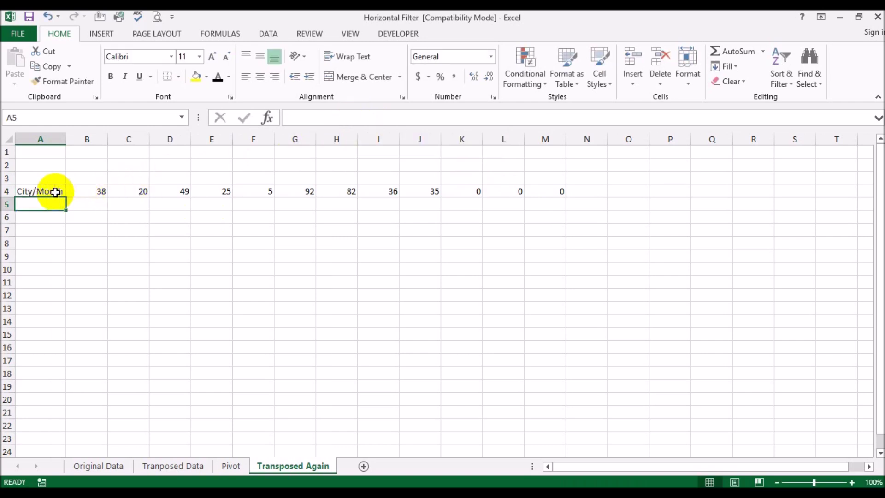
Step: Fill A4's formula across to M4 and down through row 13
{"action": "left_click", "coordinate": [61, 193]}
{"action": "left_click_drag", "start_coordinate": [67, 197], "coordinate": [559, 191]}
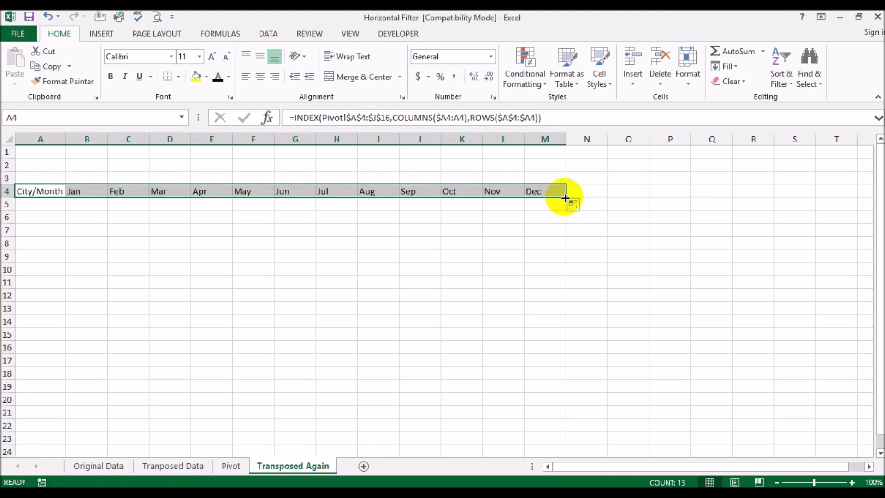
{"action": "left_click_drag", "start_coordinate": [565, 198], "coordinate": [565, 310]}
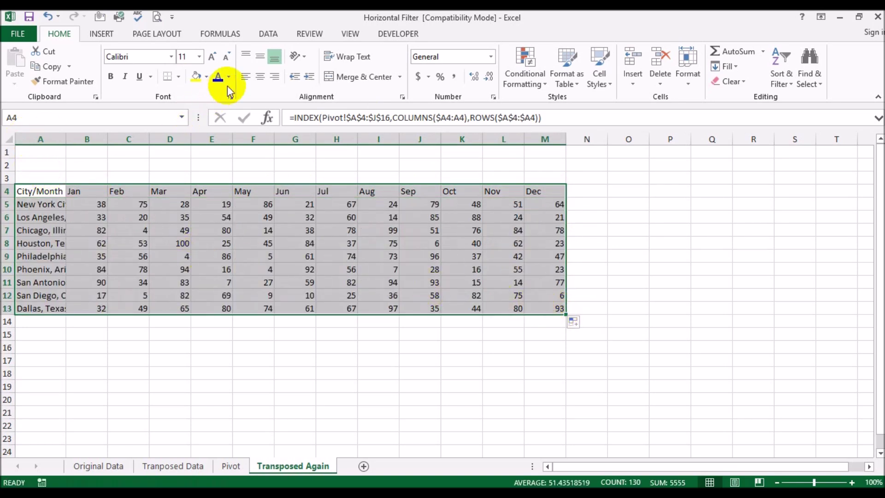
Step: Centre-align the table data and widen all columns of the sheet
{"action": "left_click", "coordinate": [265, 76]}
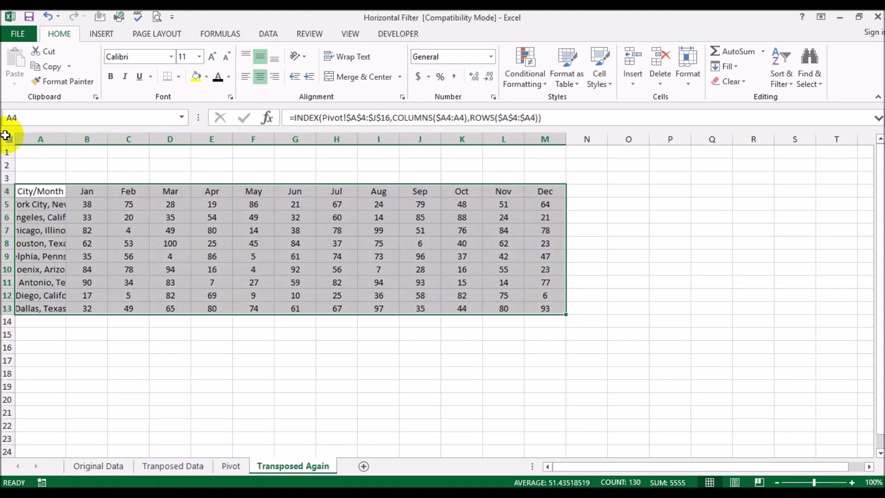
{"action": "left_click", "coordinate": [10, 138]}
{"action": "left_click_drag", "start_coordinate": [65, 138], "coordinate": [67, 138]}
{"action": "left_click", "coordinate": [274, 398]}
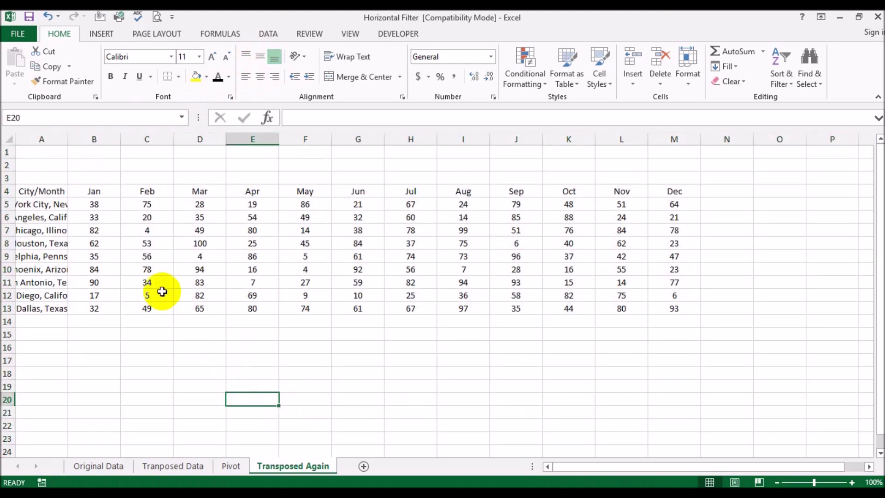
Step: AutoFit column A to the full city names, inspect row 5, and view the Original Data sheet
{"action": "left_click_drag", "start_coordinate": [67, 139], "coordinate": [67, 140]}
{"action": "double_click", "coordinate": [66, 140]}
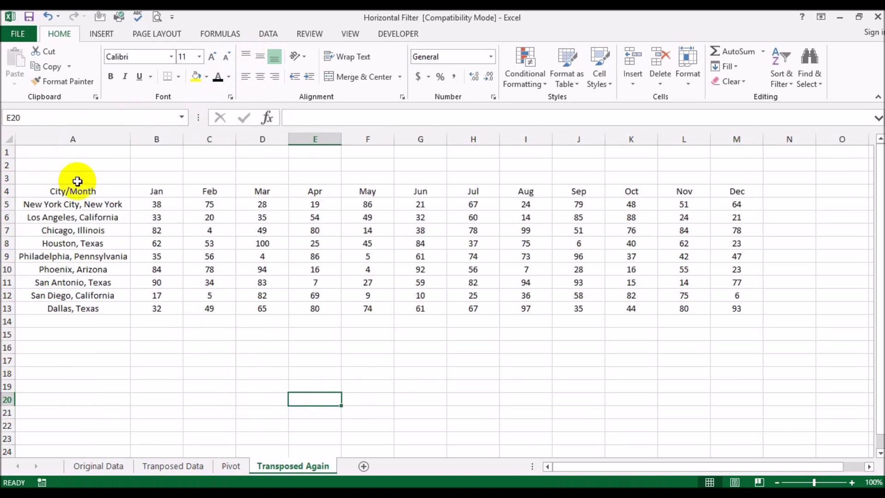
{"action": "left_click", "coordinate": [7, 204]}
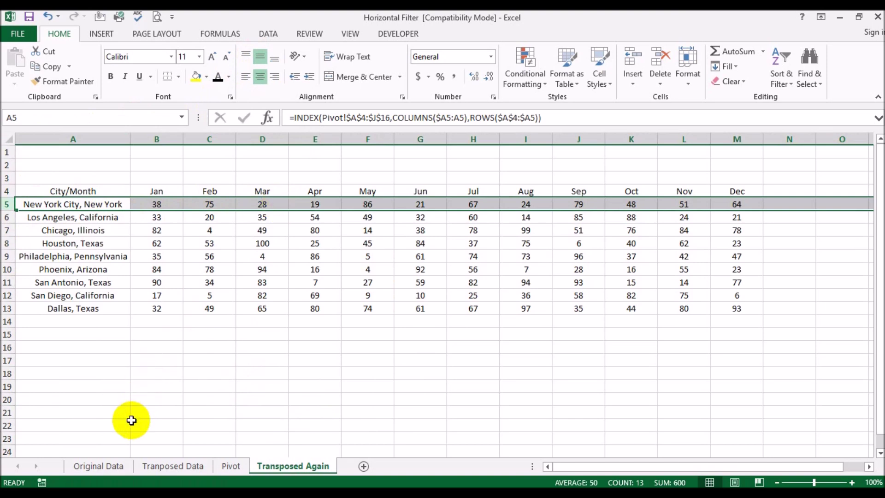
{"action": "left_click", "coordinate": [93, 465]}
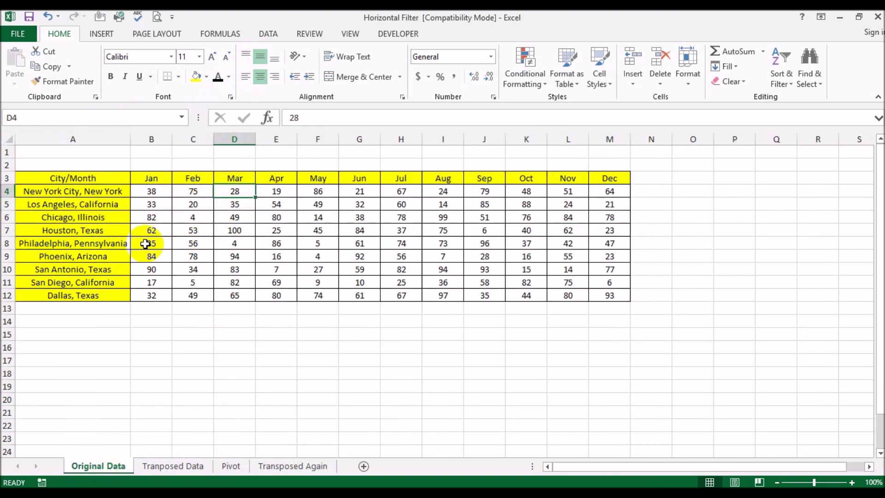
{"action": "left_click", "coordinate": [282, 465]}
{"action": "left_click", "coordinate": [7, 256]}
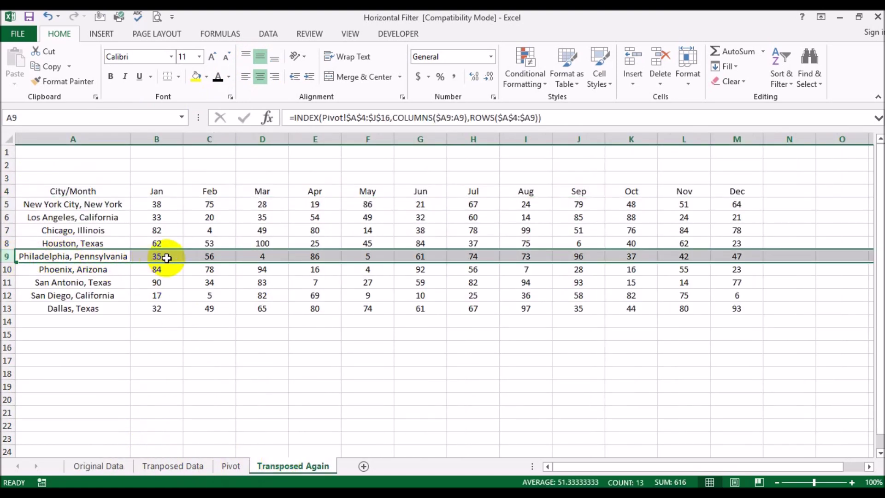
{"action": "left_click", "coordinate": [263, 386]}
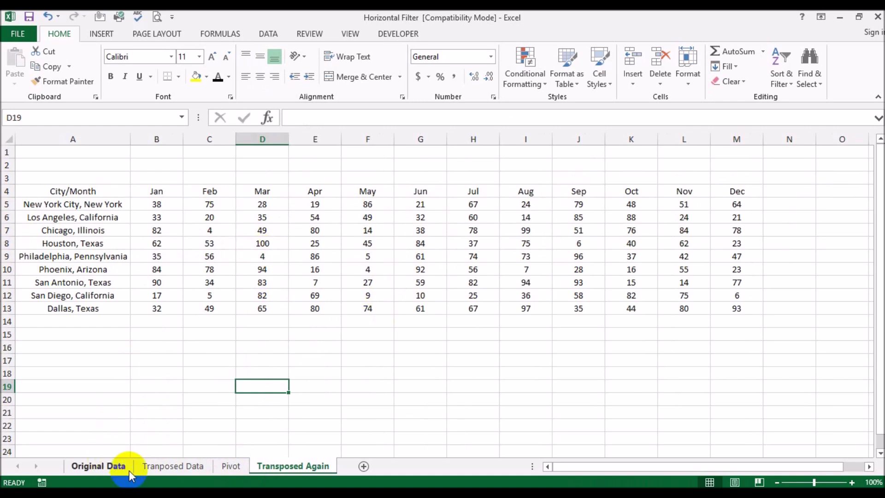
{"action": "left_click", "coordinate": [113, 462]}
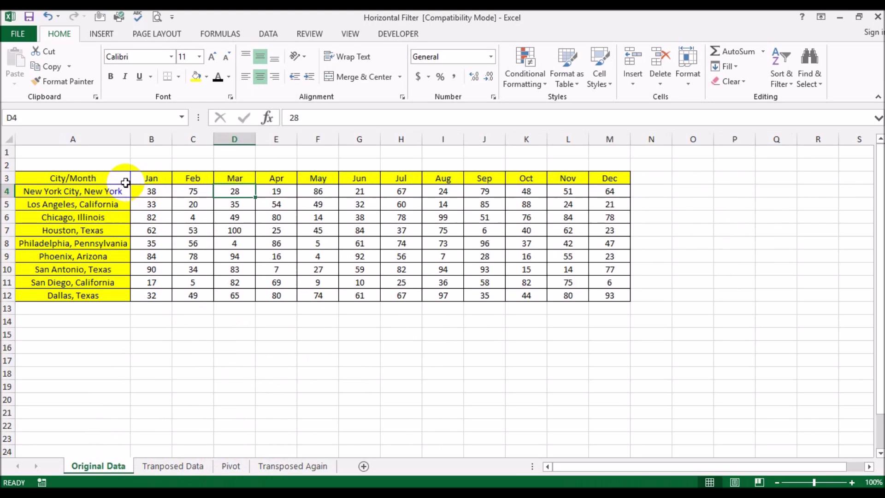
{"action": "left_click", "coordinate": [231, 466]}
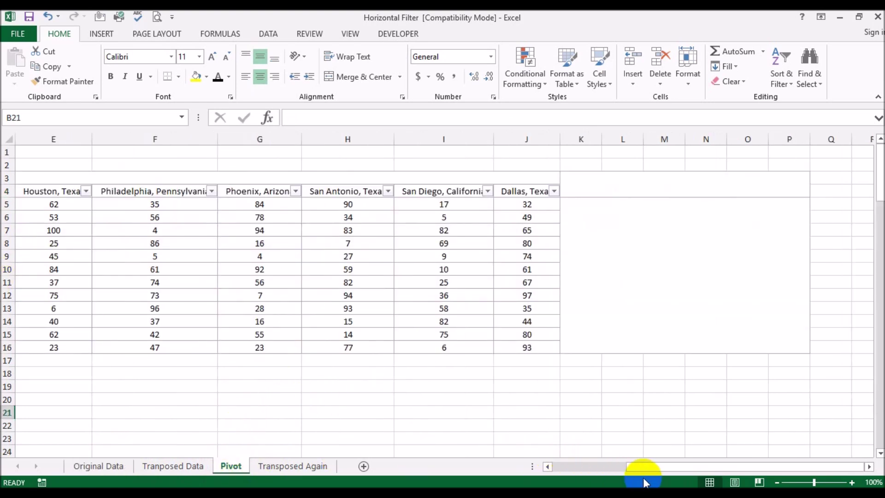
{"action": "left_click_drag", "start_coordinate": [643, 469], "coordinate": [525, 465]}
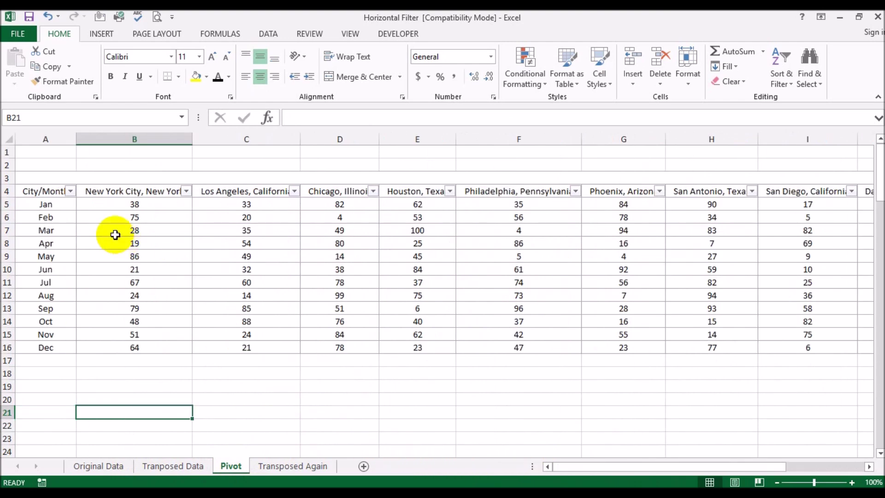
{"action": "left_click", "coordinate": [98, 466]}
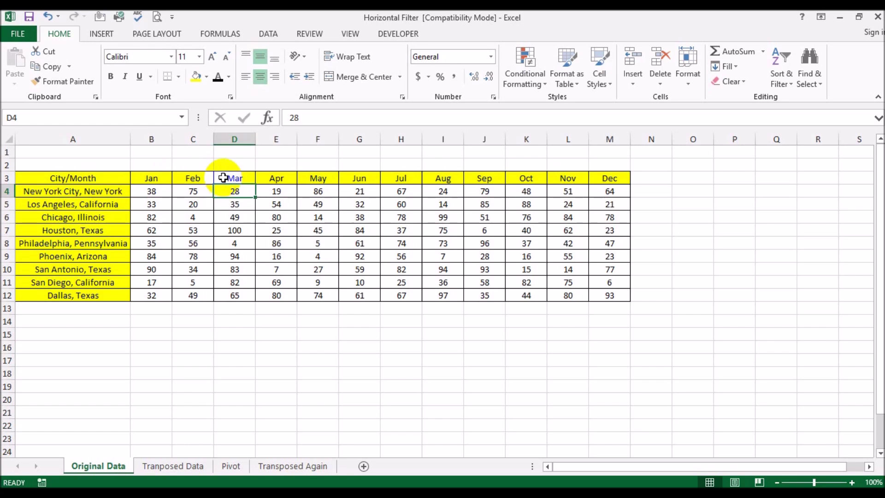
Step: Filter the Pivot's City/Month to only Jan, Feb and Mar, then view Transposed Again
{"action": "left_click", "coordinate": [231, 466]}
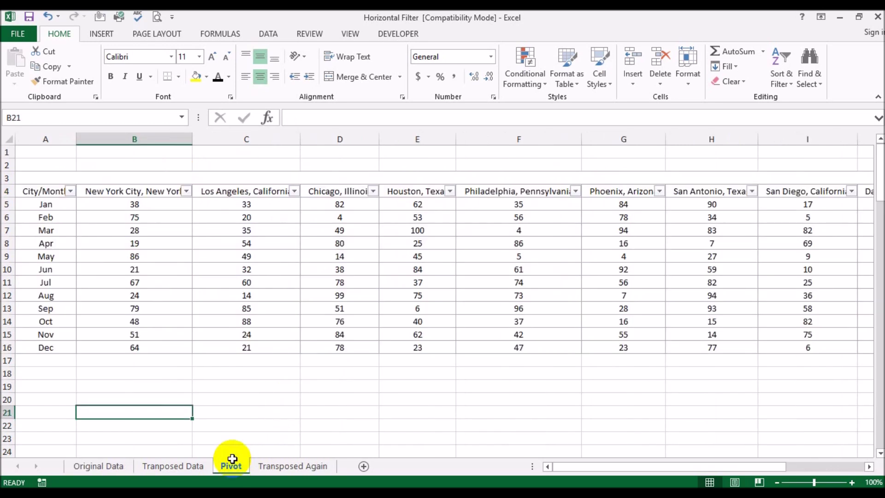
{"action": "left_click", "coordinate": [71, 190]}
{"action": "left_click", "coordinate": [38, 317]}
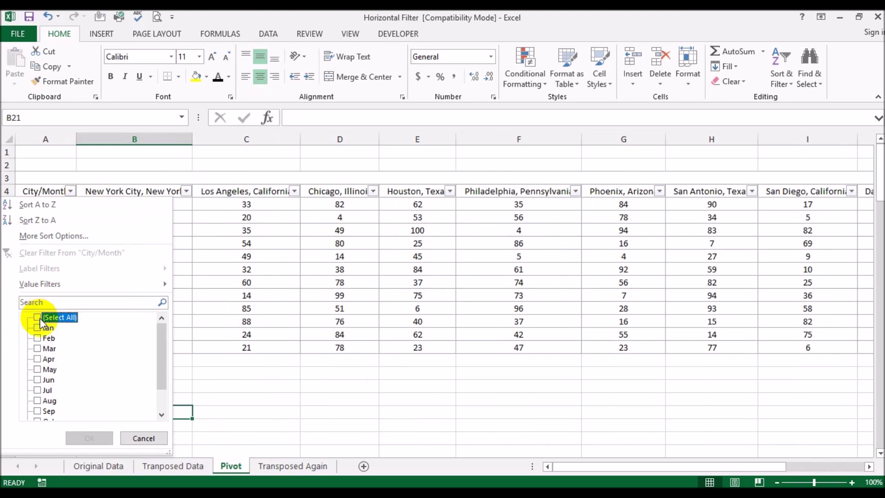
{"action": "left_click", "coordinate": [38, 328]}
{"action": "left_click", "coordinate": [38, 340]}
{"action": "left_click", "coordinate": [37, 349]}
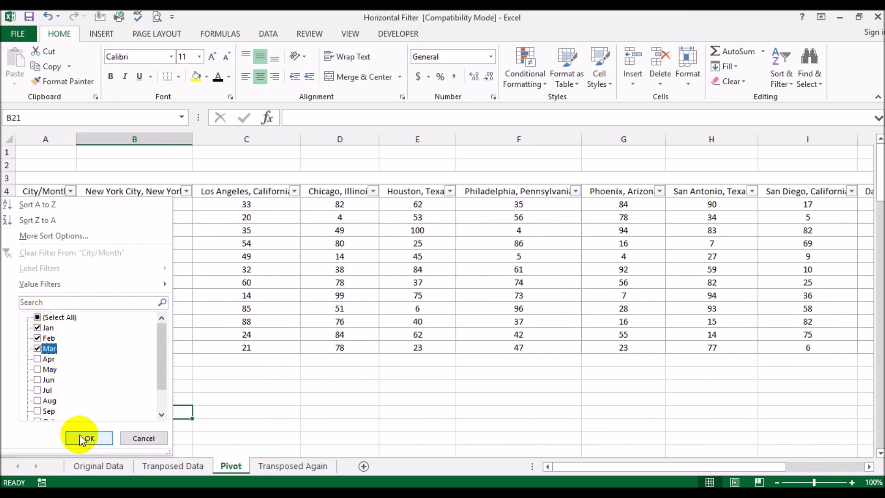
{"action": "left_click", "coordinate": [89, 438]}
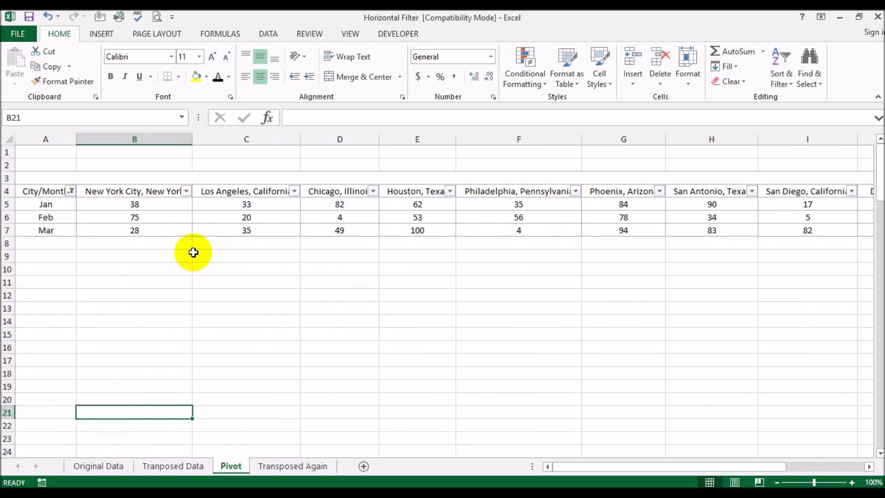
{"action": "left_click", "coordinate": [301, 468]}
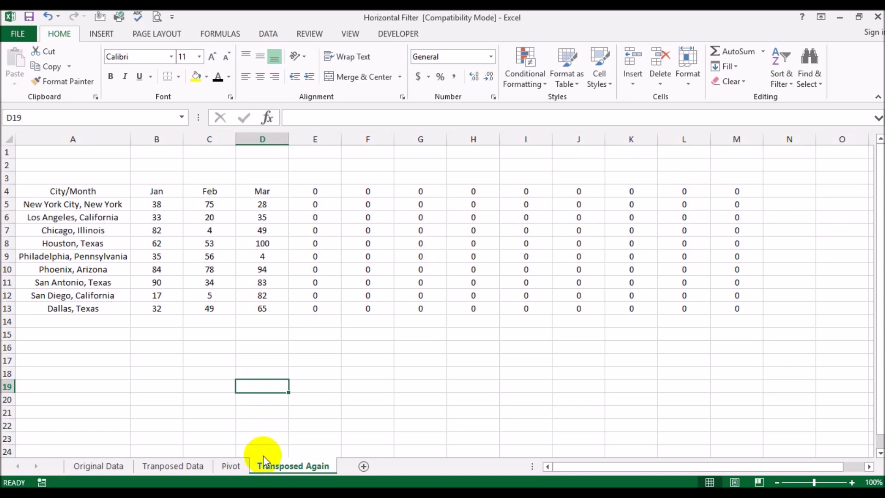
{"action": "left_click", "coordinate": [231, 466]}
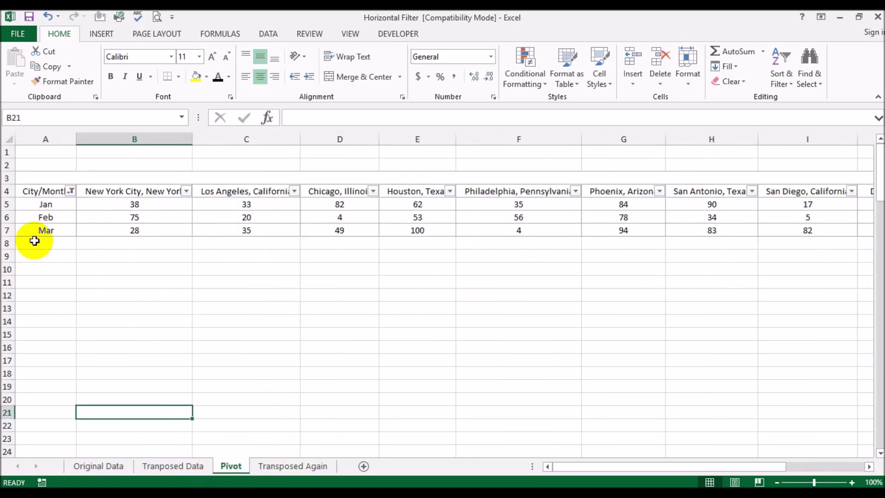
{"action": "left_click_drag", "start_coordinate": [34, 242], "coordinate": [36, 300]}
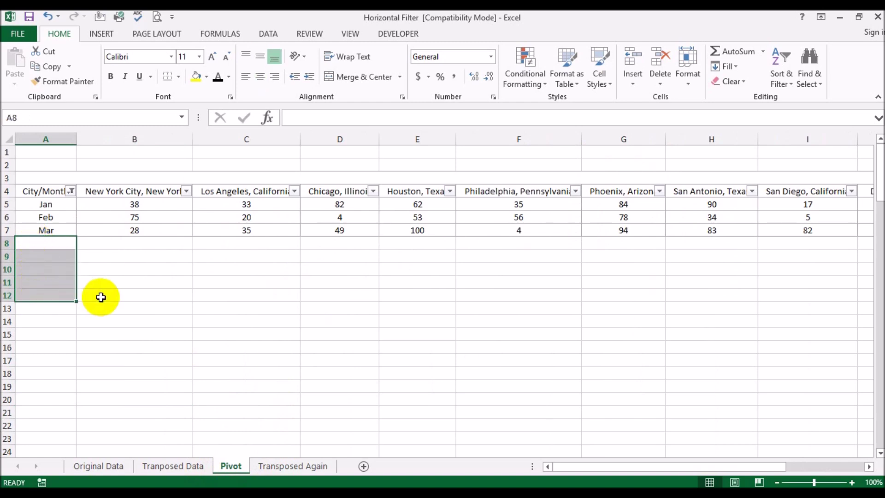
{"action": "left_click", "coordinate": [177, 295]}
{"action": "left_click", "coordinate": [280, 465]}
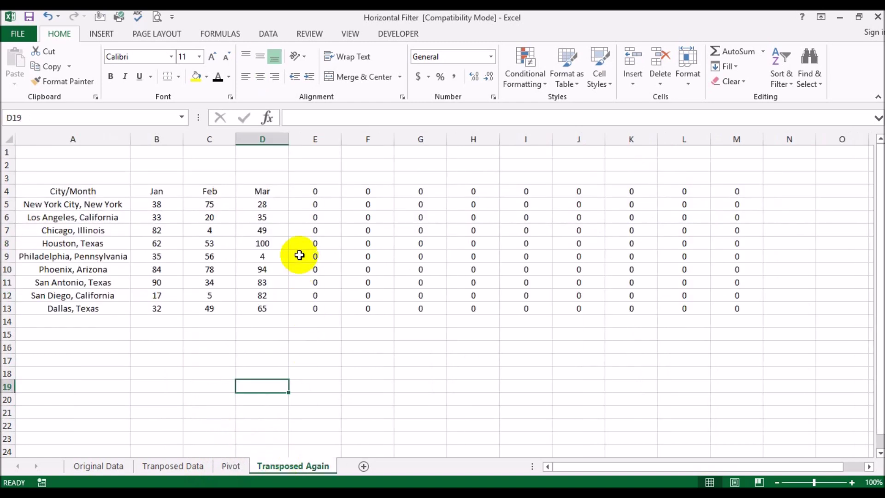
{"action": "left_click", "coordinate": [163, 191]}
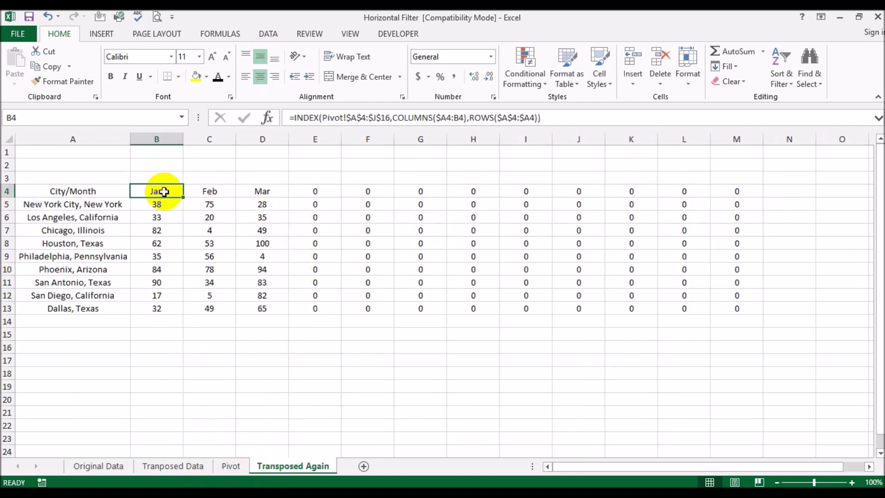
{"action": "left_click", "coordinate": [294, 193]}
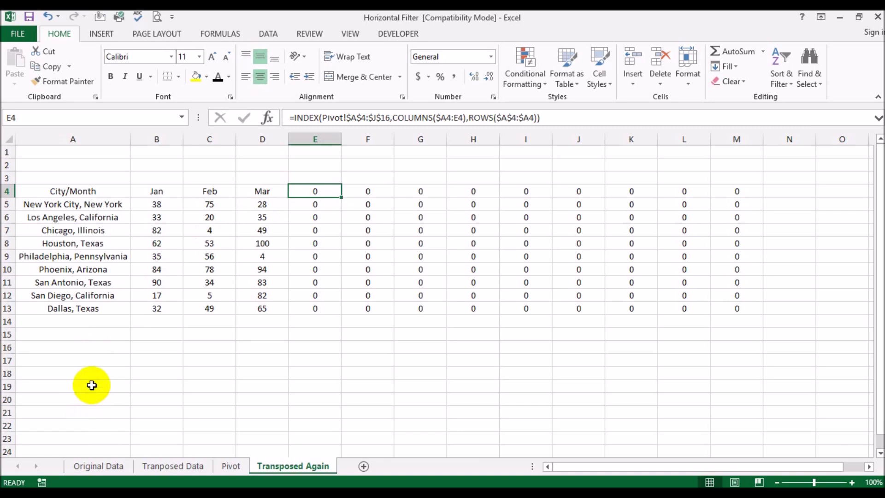
{"action": "left_click", "coordinate": [86, 191]}
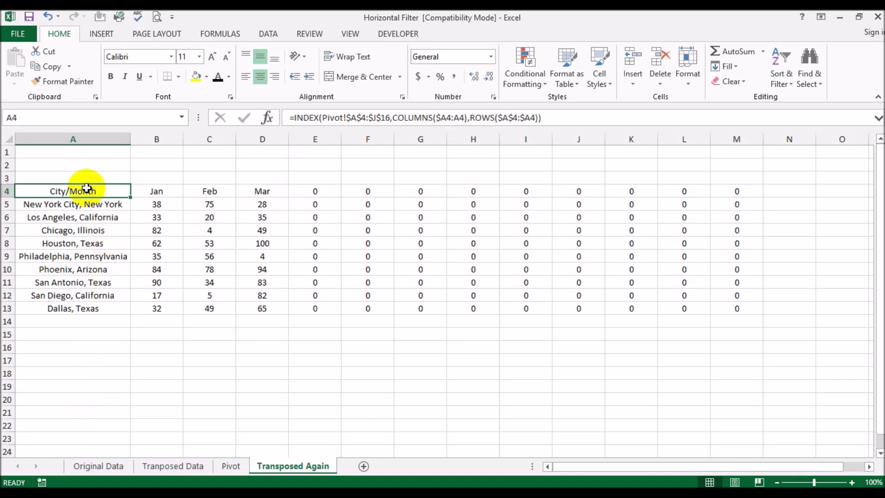
Step: Begin wrapping A4's formula as IF(COLUMN(a4)<=COUNTA(, fixing the COUNTA typo
{"action": "left_click", "coordinate": [295, 117]}
{"action": "type", "text": "if"}
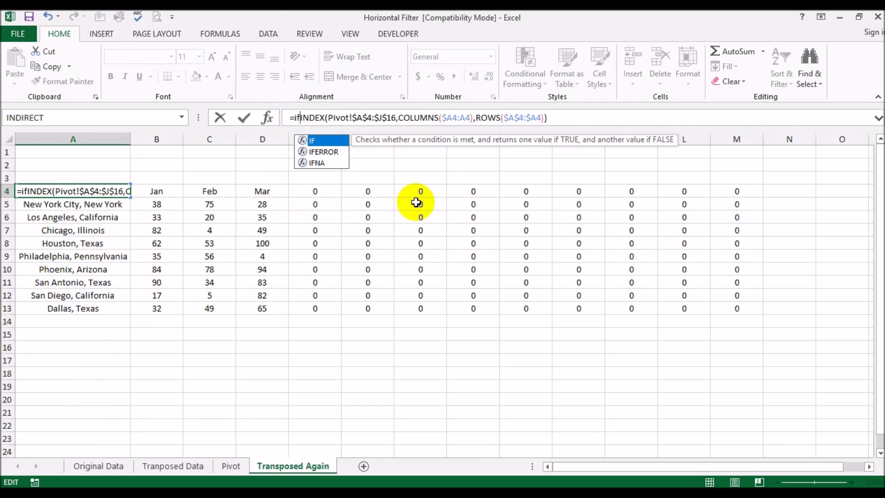
{"action": "type", "text": "(col"}
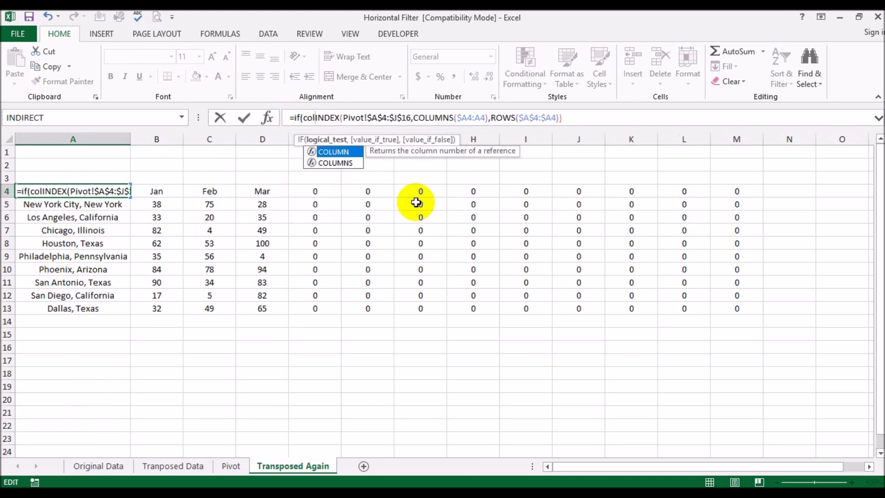
{"action": "double_click", "coordinate": [341, 151]}
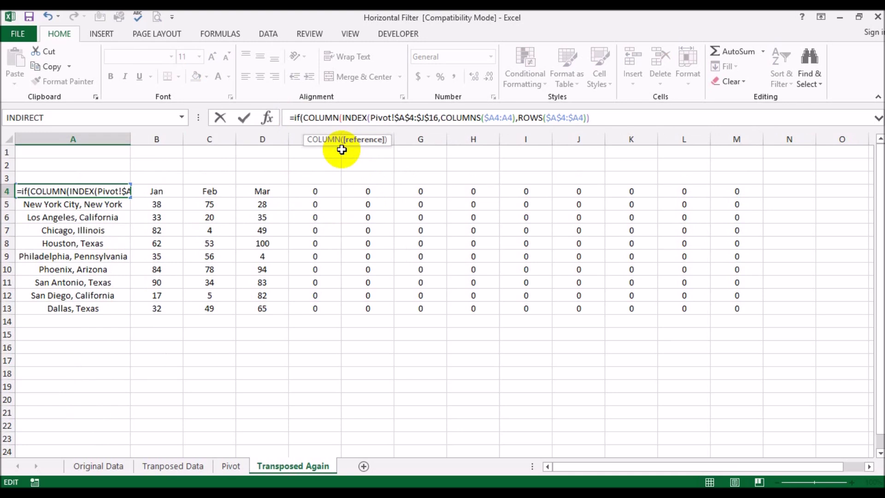
{"action": "type", "text": "a4)"}
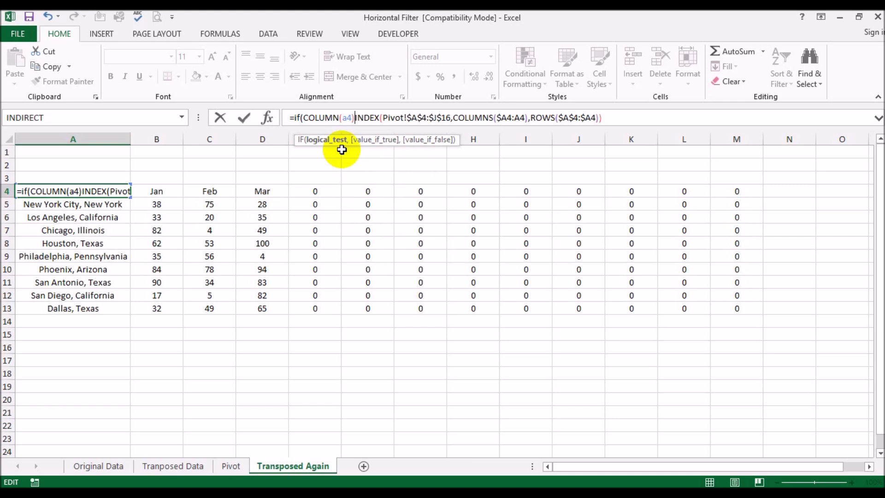
{"action": "type", "text": "<="}
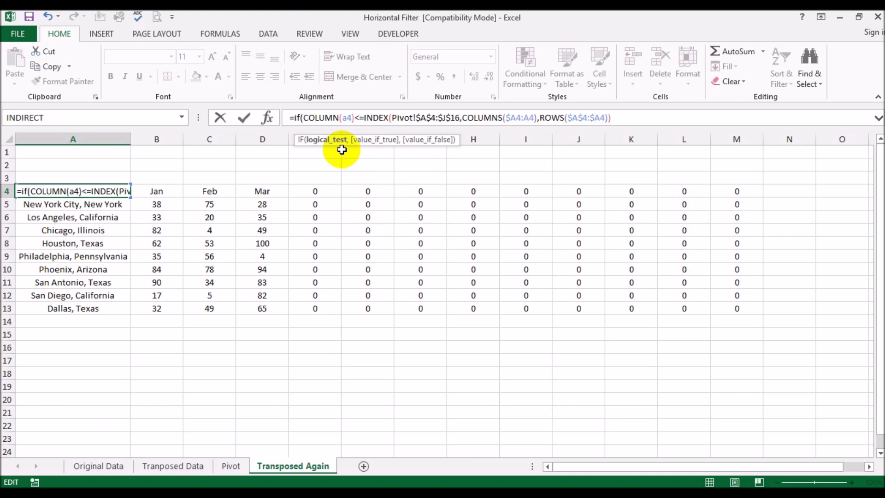
{"action": "type", "text": "couna"}
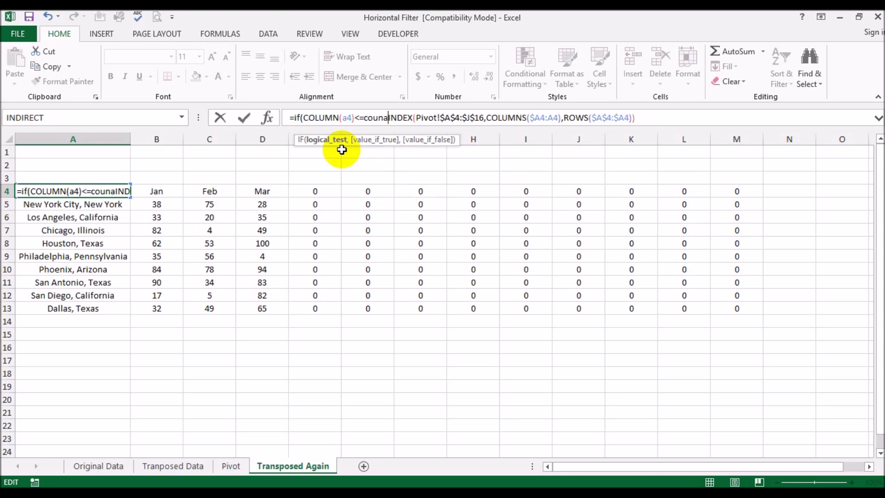
{"action": "key", "text": "BackSpace"}
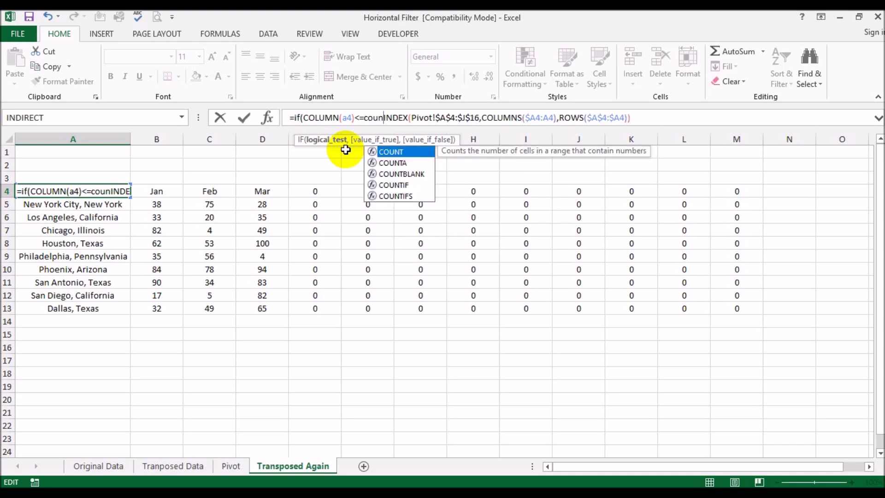
{"action": "type", "text": "t"}
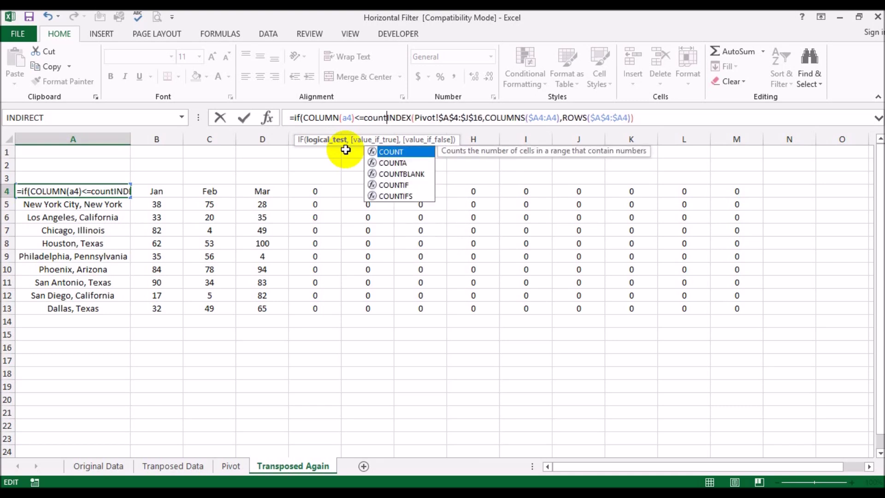
{"action": "left_click", "coordinate": [394, 163]}
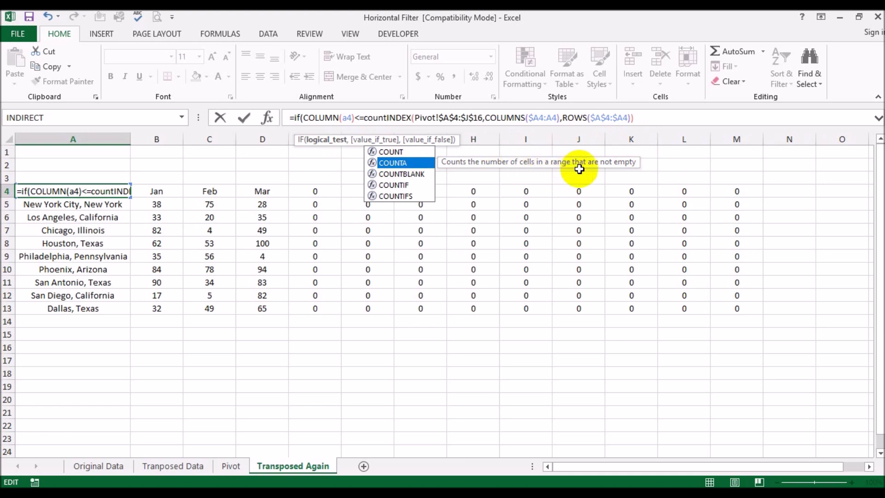
{"action": "double_click", "coordinate": [402, 163]}
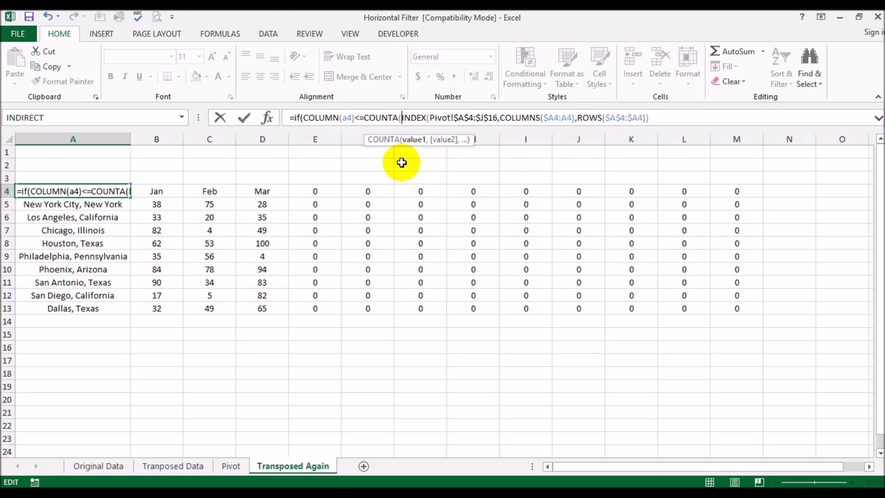
Step: Point COUNTA at Pivot column A and finish the IF with "" as the blank result
{"action": "left_click", "coordinate": [228, 465]}
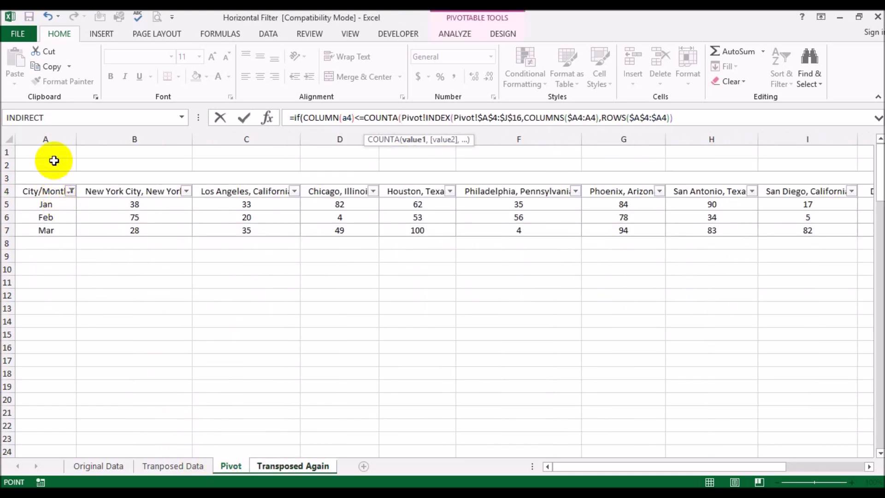
{"action": "left_click", "coordinate": [48, 138]}
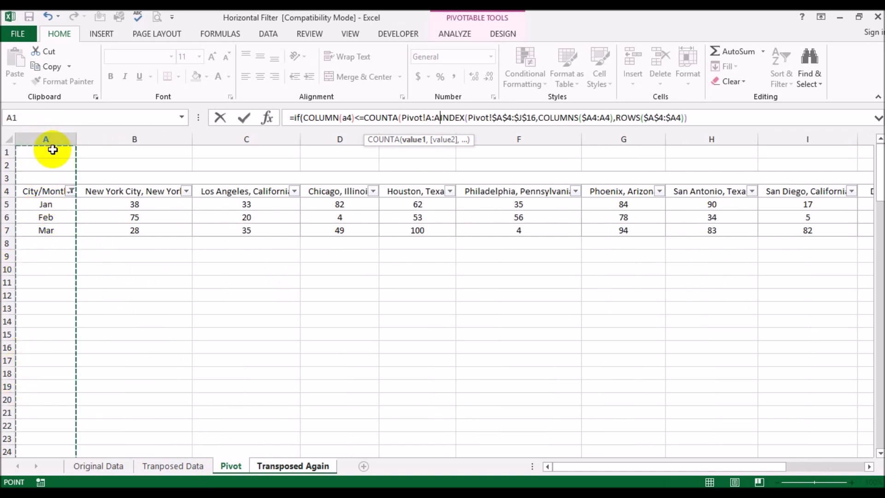
{"action": "type", "text": ")"}
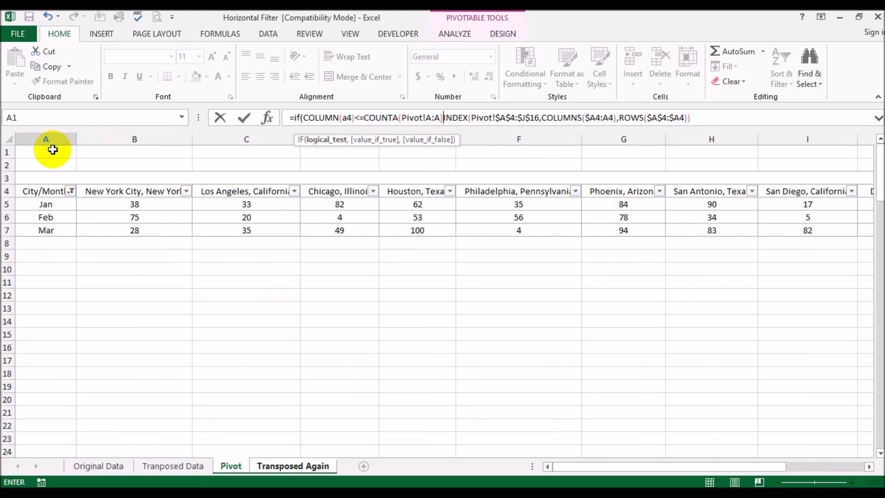
{"action": "type", "text": ","}
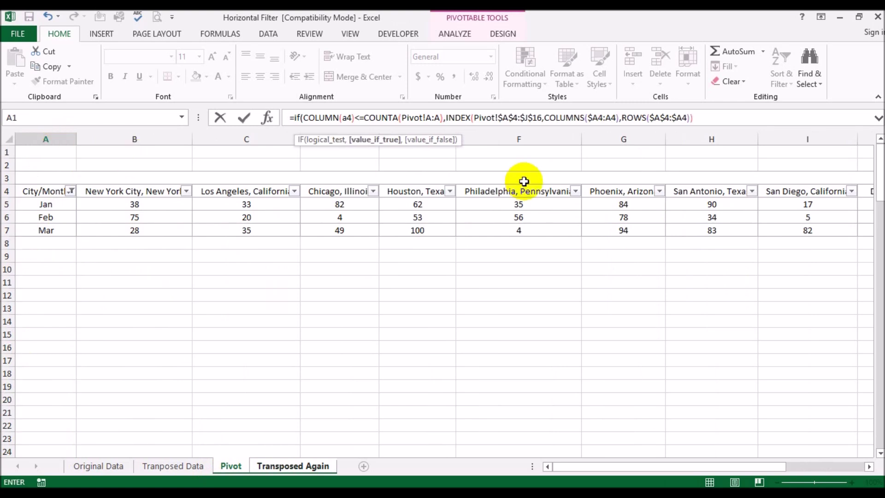
{"action": "left_click", "coordinate": [713, 117]}
{"action": "type", "text": ","}
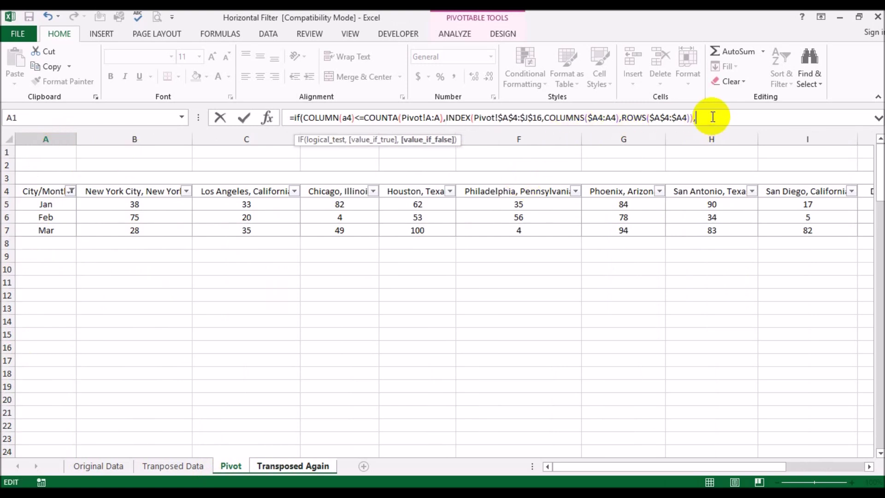
{"action": "type", "text": "\"\""}
{"action": "key", "text": "Escape"}
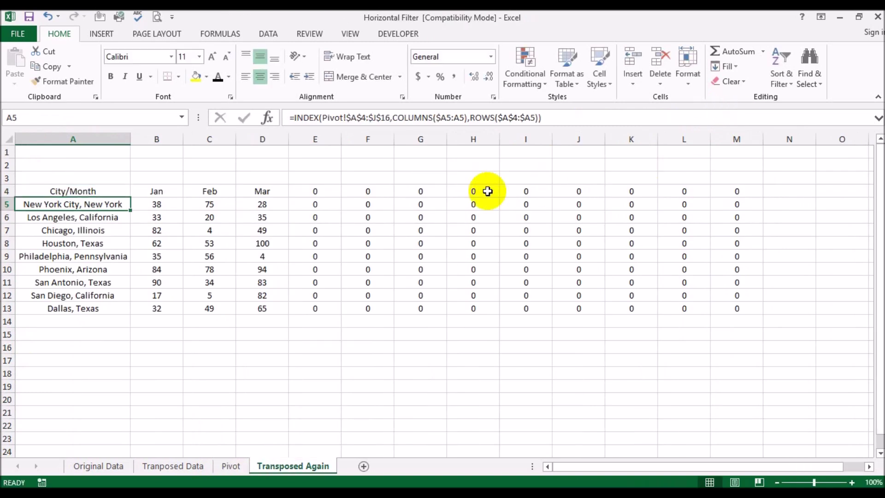
Step: Change the A:A reference in A4's formula to absolute $A:$A
{"action": "left_click", "coordinate": [108, 185]}
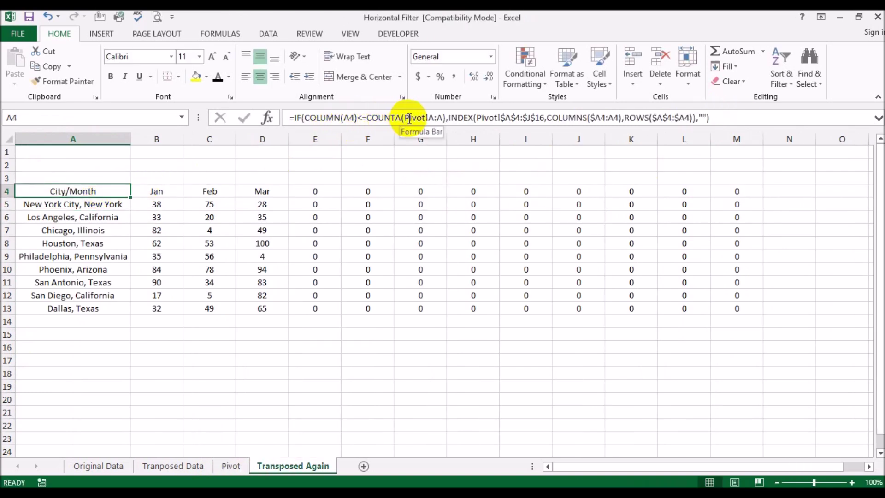
{"action": "left_click_drag", "start_coordinate": [431, 116], "coordinate": [443, 118]}
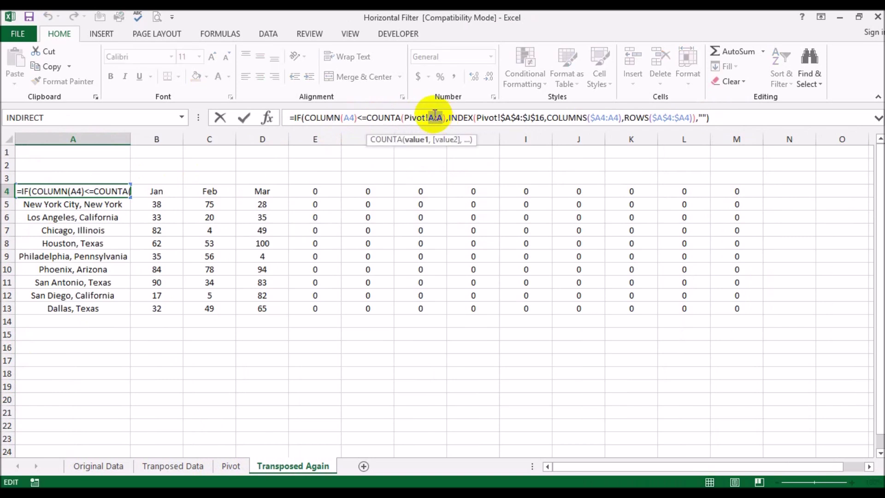
{"action": "key", "text": "F4"}
{"action": "key", "text": "Return"}
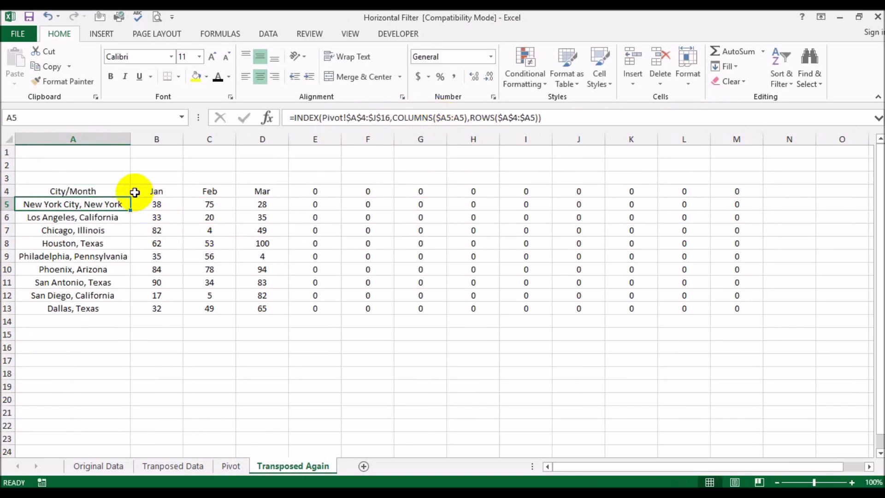
Step: Fill A4's IF formula across to column M and down through row 13
{"action": "left_click", "coordinate": [115, 188]}
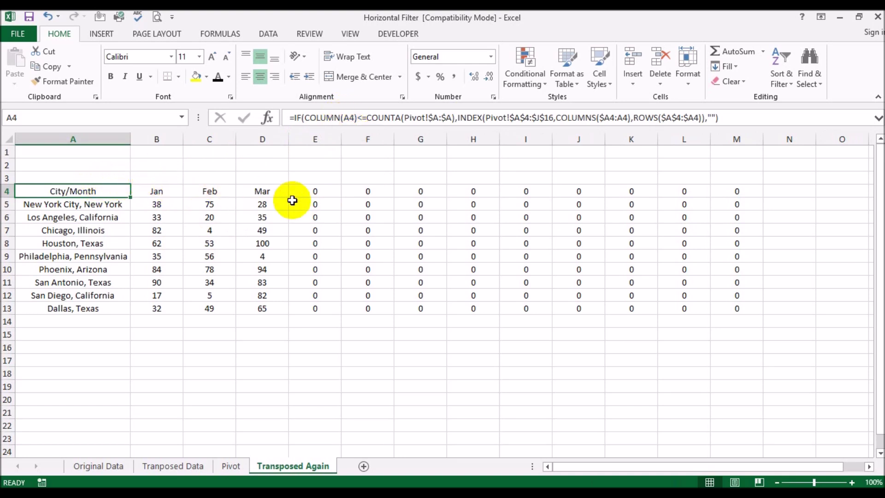
{"action": "left_click_drag", "start_coordinate": [132, 197], "coordinate": [756, 289]}
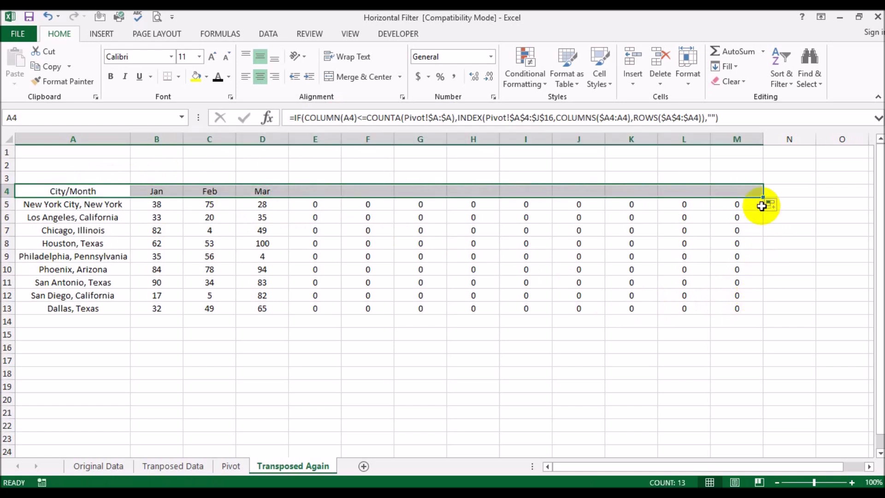
{"action": "left_click_drag", "start_coordinate": [761, 197], "coordinate": [744, 307]}
{"action": "left_click", "coordinate": [551, 370]}
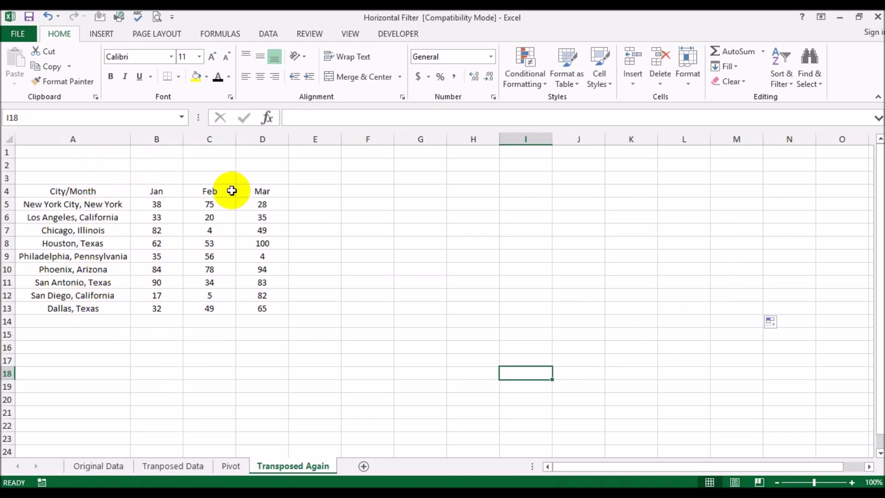
Step: Check Apr, May and Jun in the Pivot's City/Month filter, then view Transposed Again
{"action": "left_click", "coordinate": [221, 462]}
{"action": "left_click", "coordinate": [309, 464]}
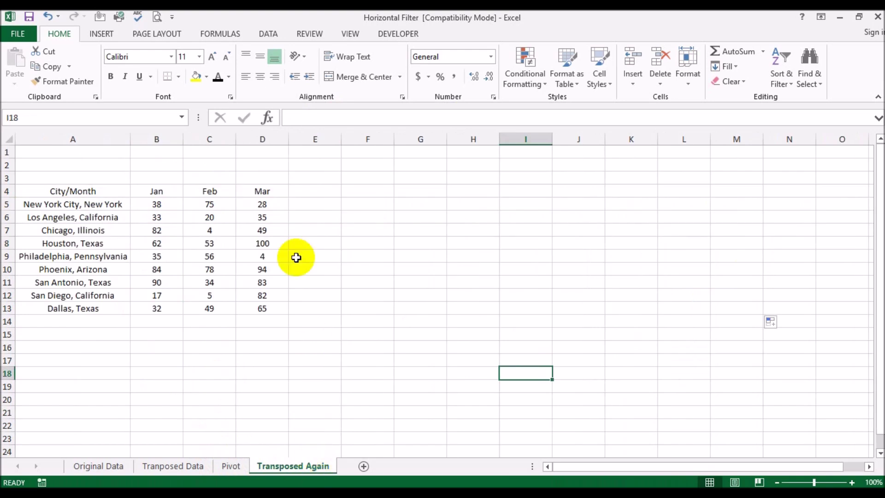
{"action": "left_click", "coordinate": [221, 466]}
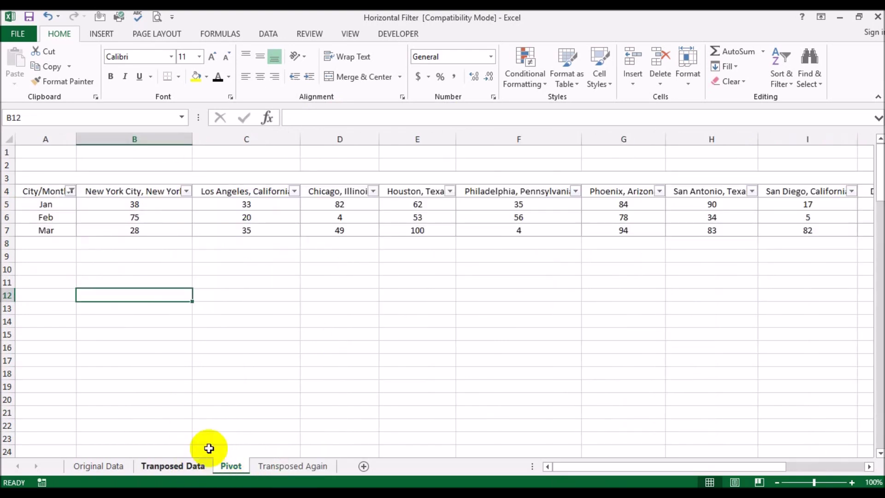
{"action": "left_click", "coordinate": [71, 191]}
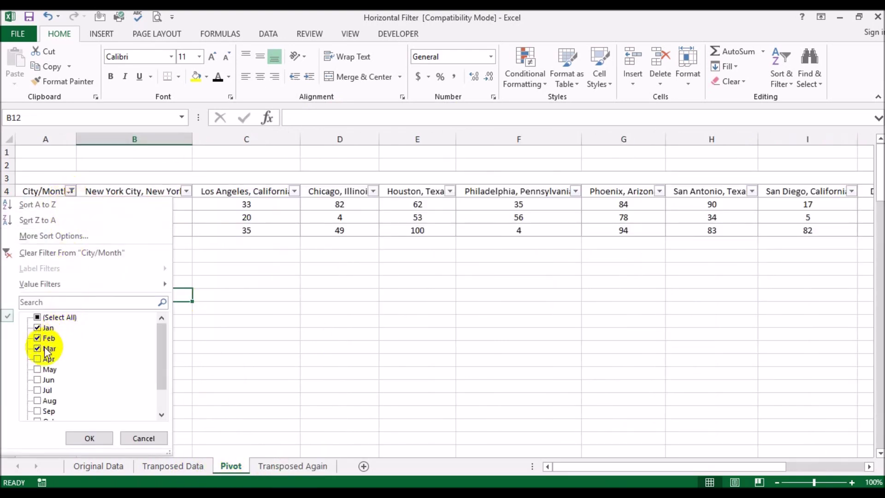
{"action": "left_click", "coordinate": [38, 359]}
{"action": "left_click", "coordinate": [37, 369]}
{"action": "left_click", "coordinate": [37, 379]}
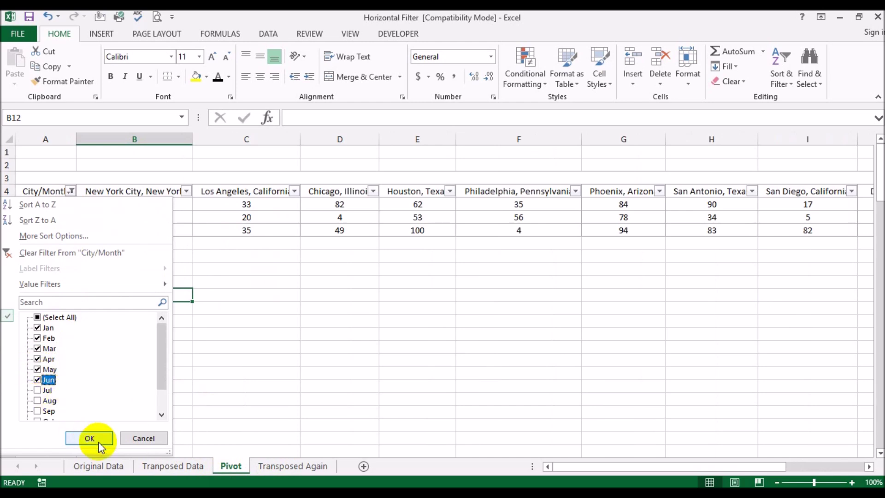
{"action": "left_click", "coordinate": [99, 441]}
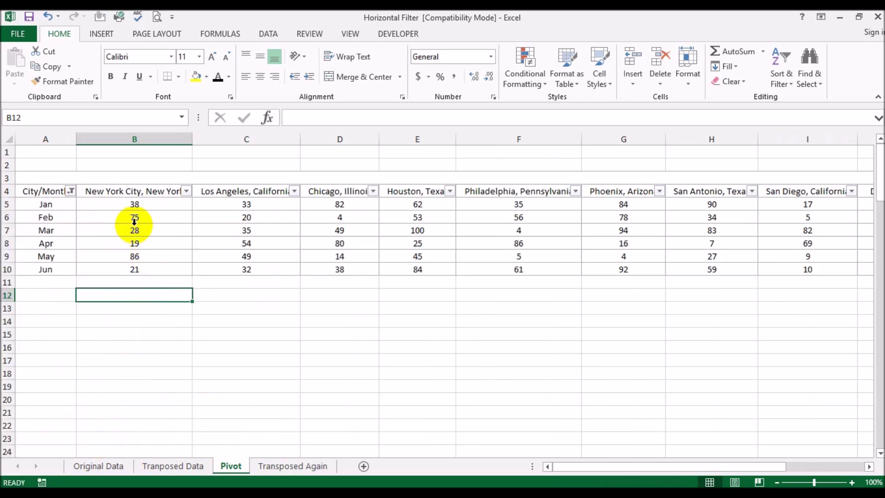
{"action": "left_click", "coordinate": [266, 465]}
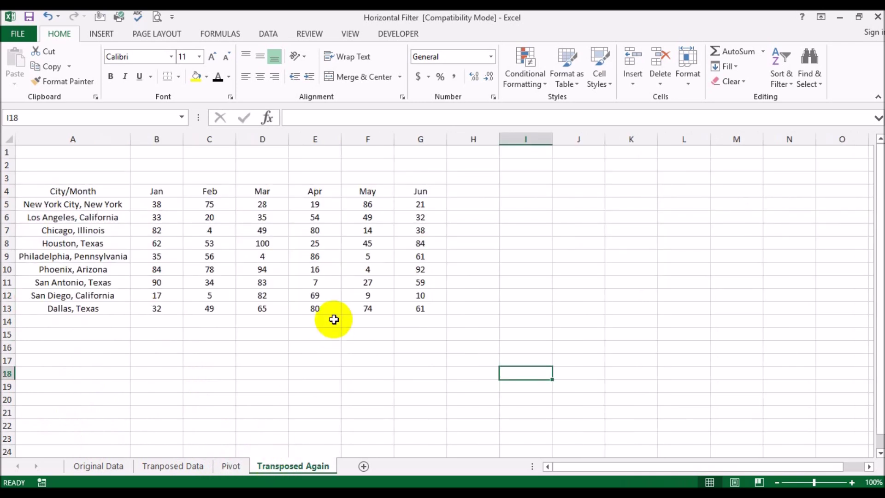
Step: Filter the Pivot's City/Month to only Jan, Mar, May and Jul, then view Transposed Again
{"action": "left_click", "coordinate": [231, 466]}
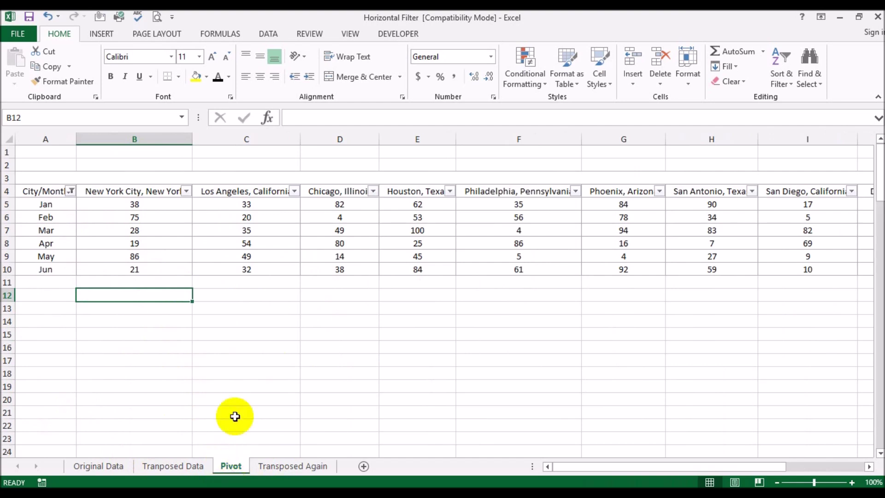
{"action": "left_click", "coordinate": [70, 191]}
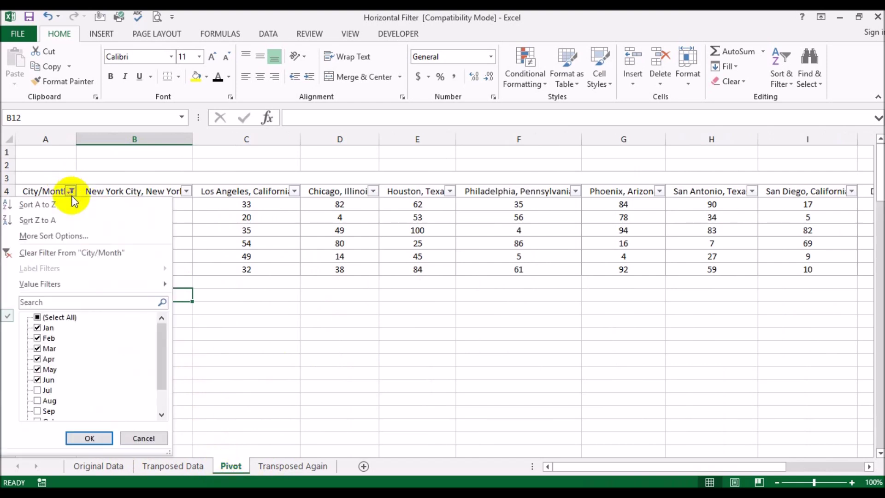
{"action": "left_click", "coordinate": [38, 317]}
{"action": "left_click", "coordinate": [37, 327]}
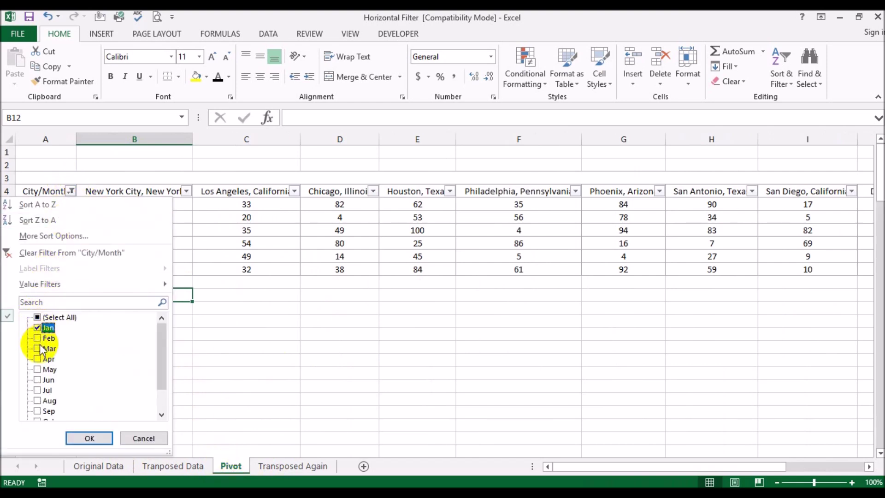
{"action": "left_click", "coordinate": [37, 348]}
{"action": "left_click", "coordinate": [37, 369]}
{"action": "left_click", "coordinate": [37, 390]}
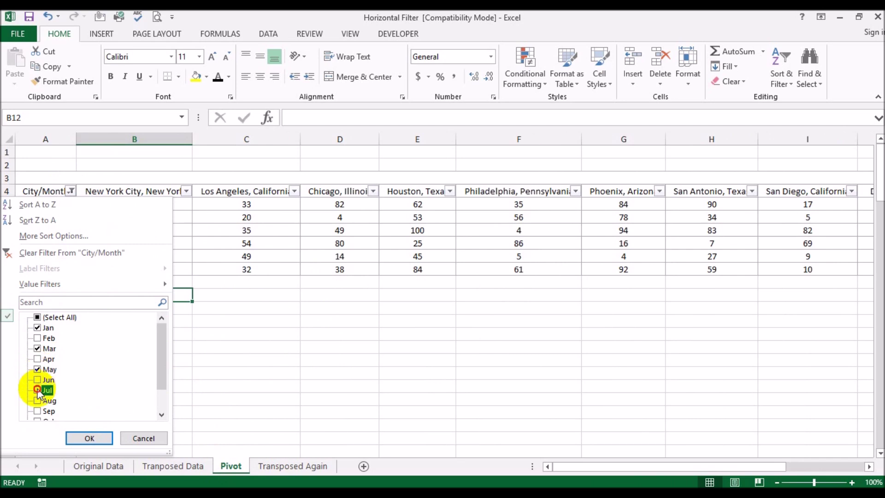
{"action": "left_click", "coordinate": [91, 438]}
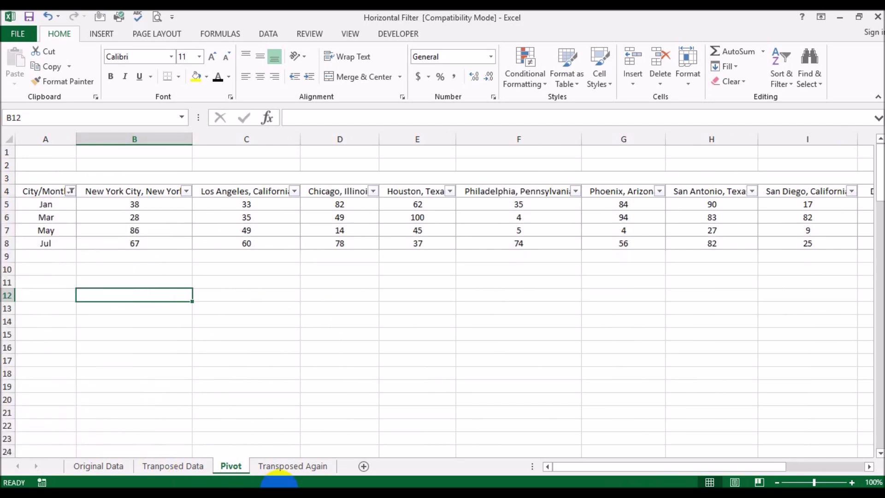
{"action": "left_click", "coordinate": [292, 466]}
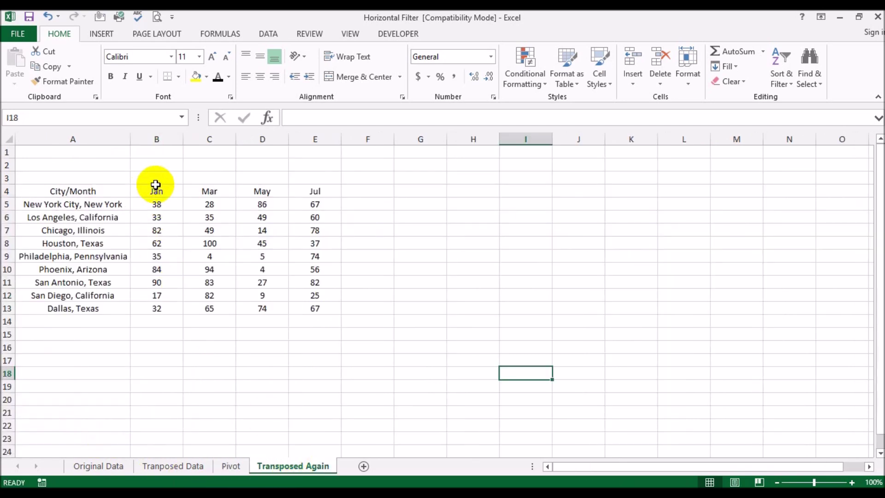